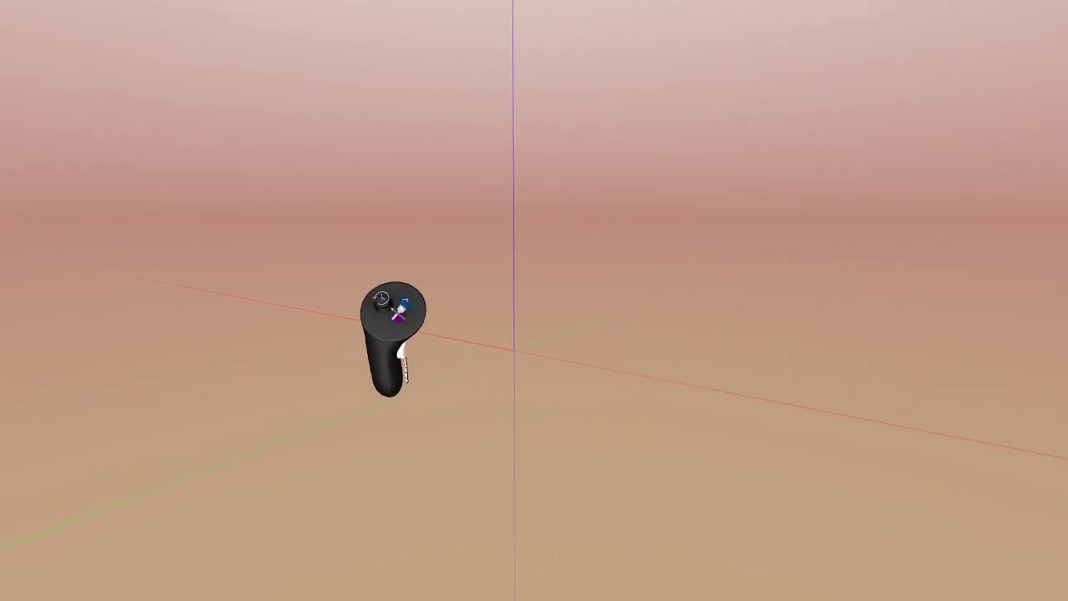
Import the Mens Athletic_1 shoe last model from the Bonus Library into the scene
click(491, 331)
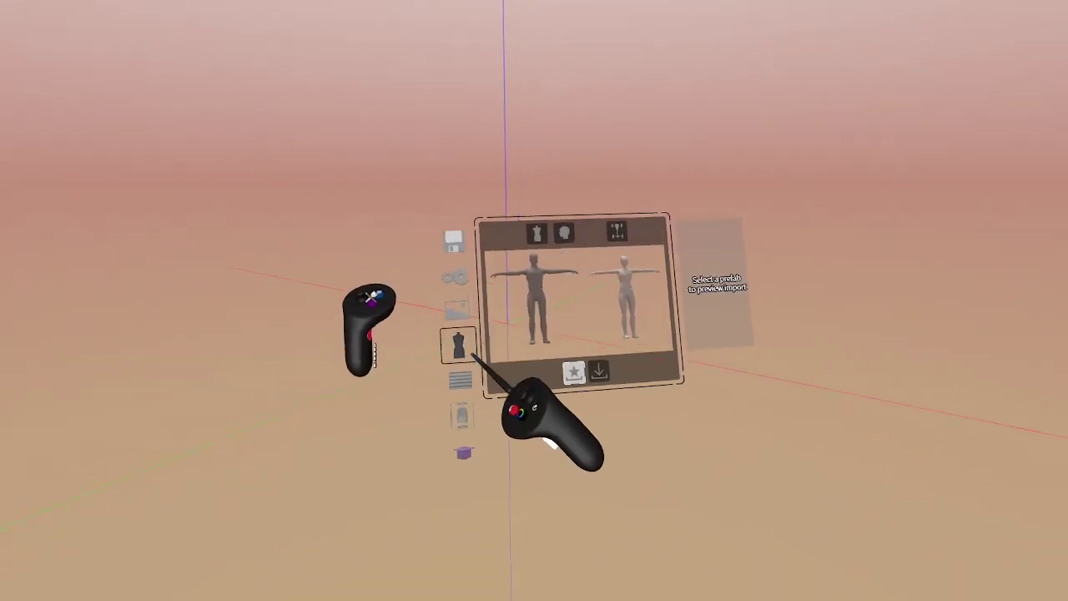
click(548, 358)
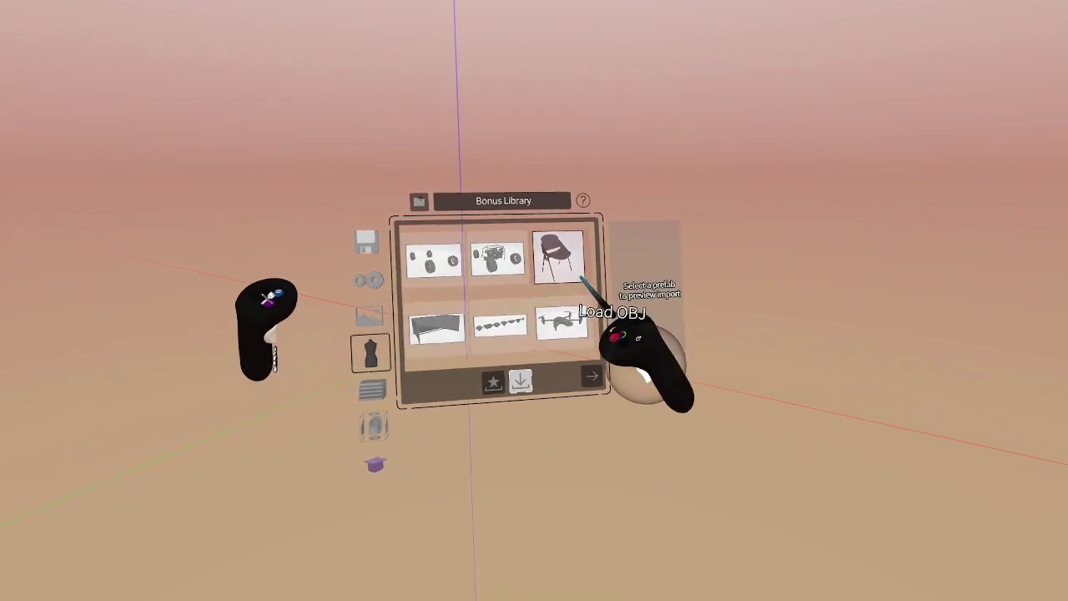
click(591, 376)
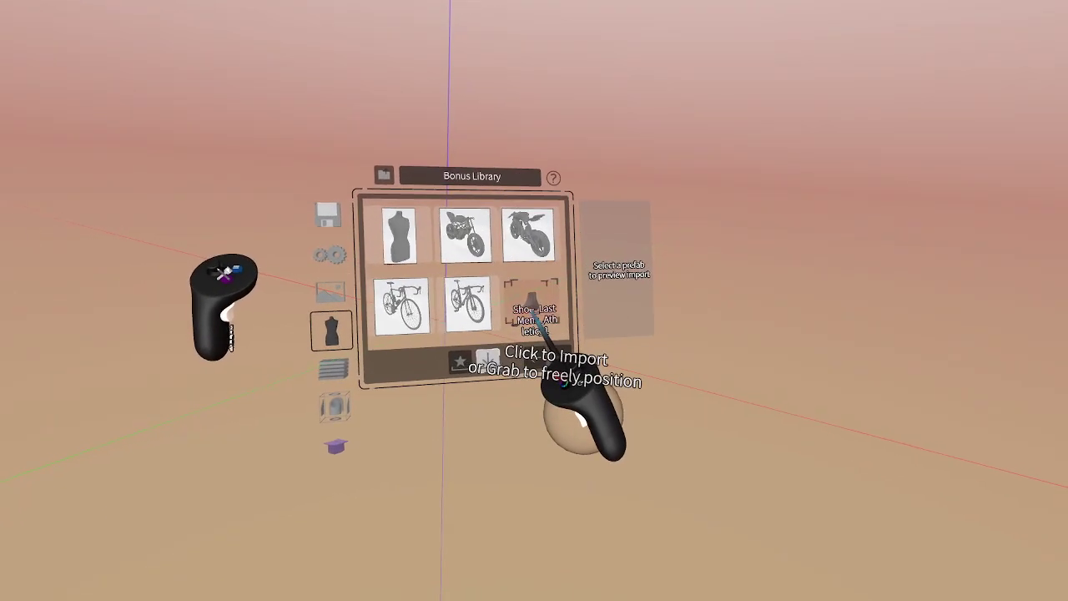
drag(694, 290, 693, 277)
click(587, 349)
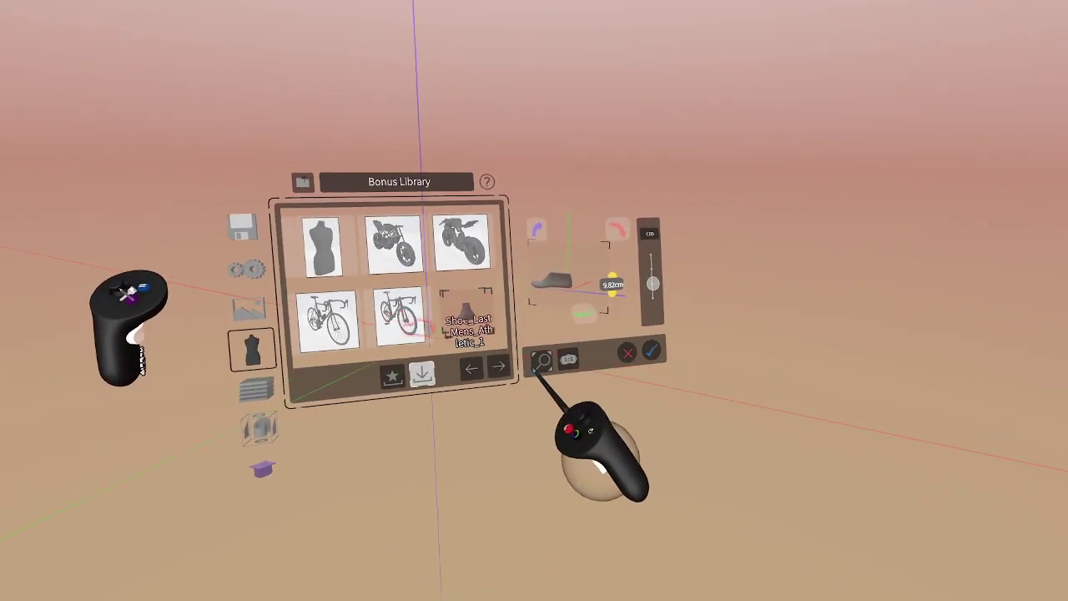
click(638, 332)
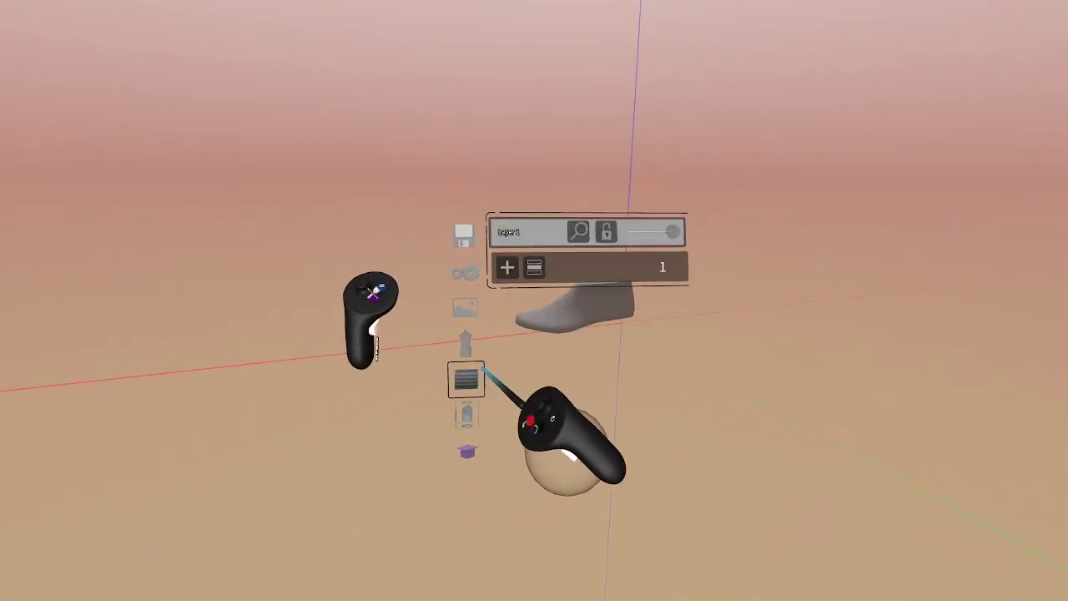
Rename the layer holding the shoe model as "last"
click(485, 263)
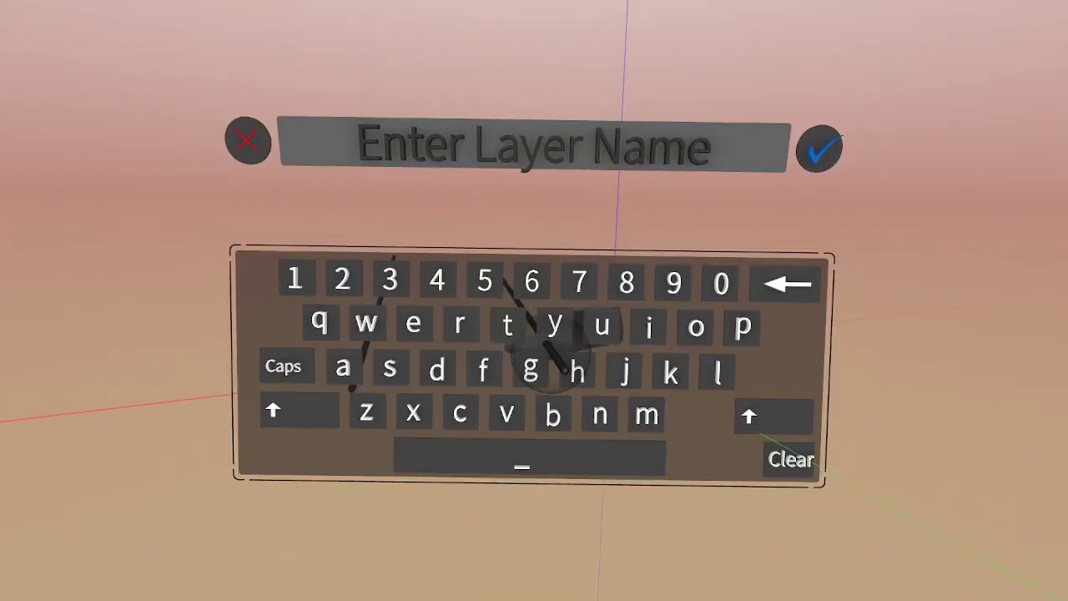
click(732, 427)
click(722, 367)
click(359, 356)
click(403, 357)
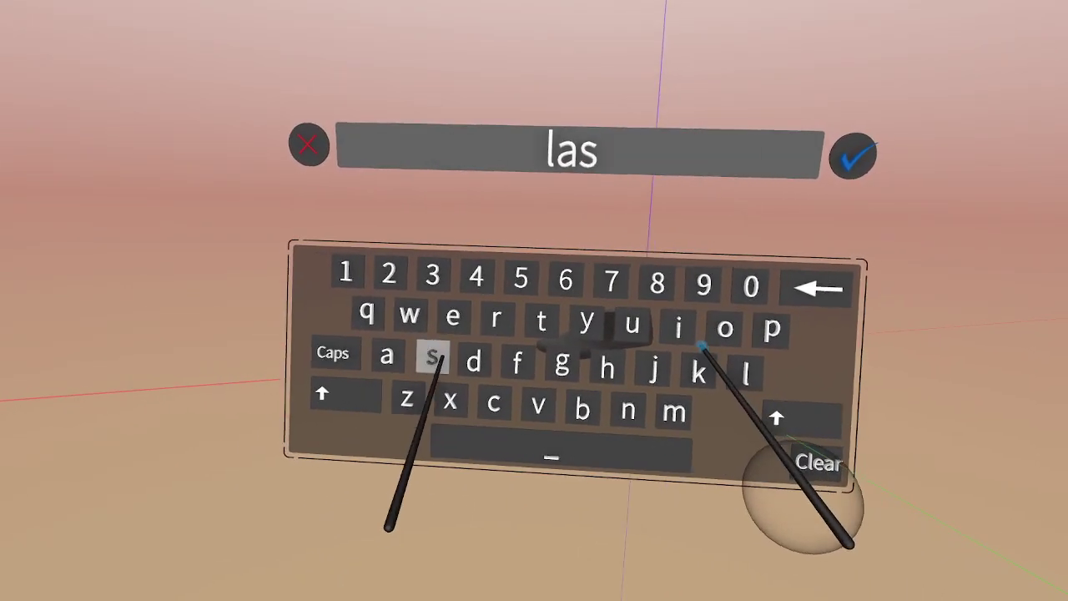
click(514, 319)
click(813, 153)
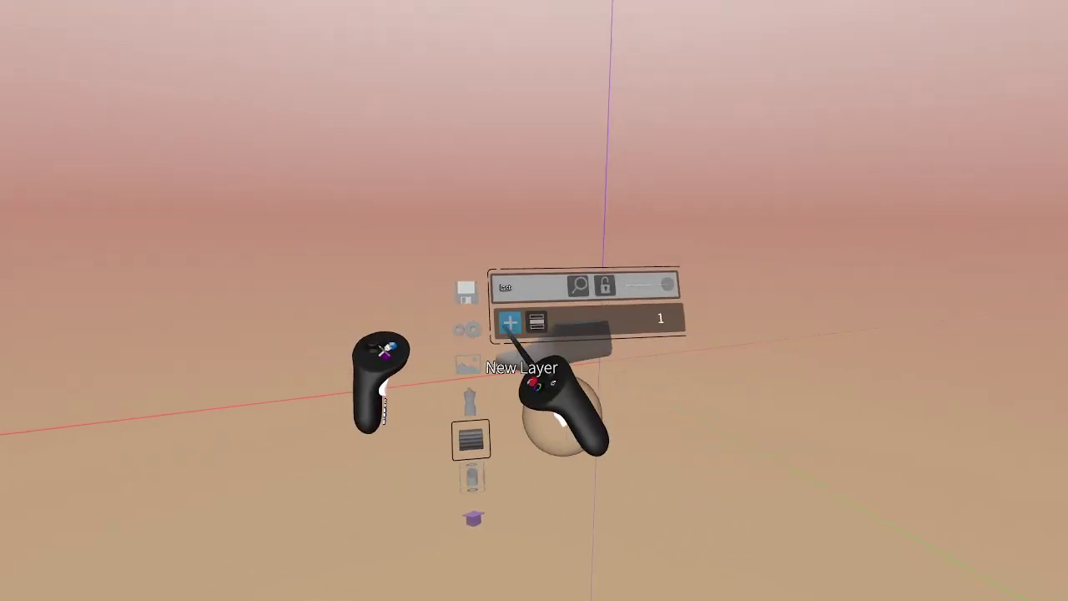
Add a new layer named "sketch"
click(508, 341)
click(785, 451)
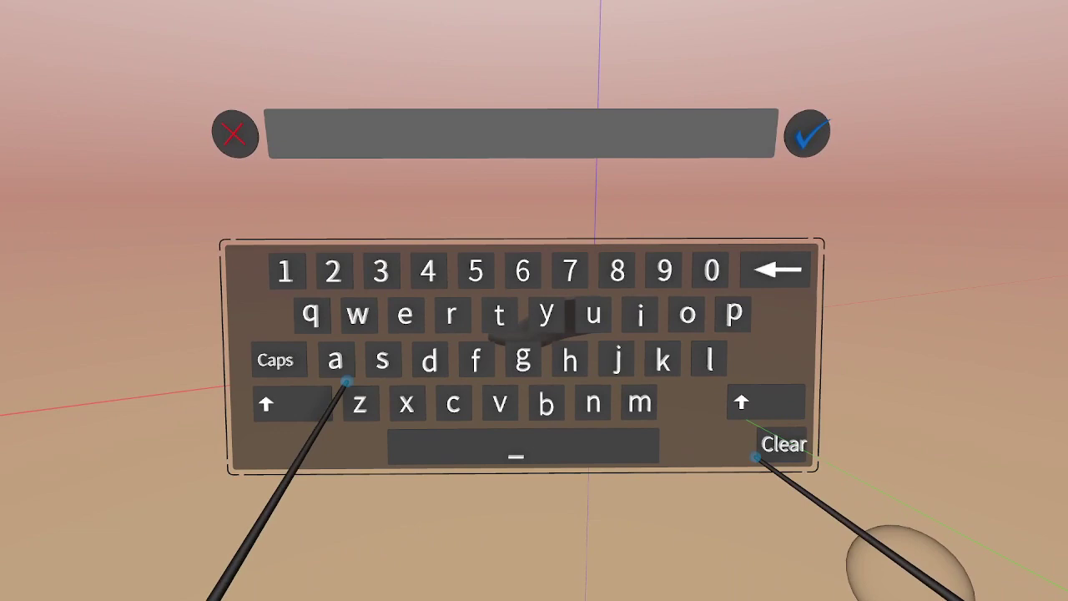
click(388, 368)
click(665, 368)
click(410, 323)
click(504, 323)
click(457, 411)
click(575, 368)
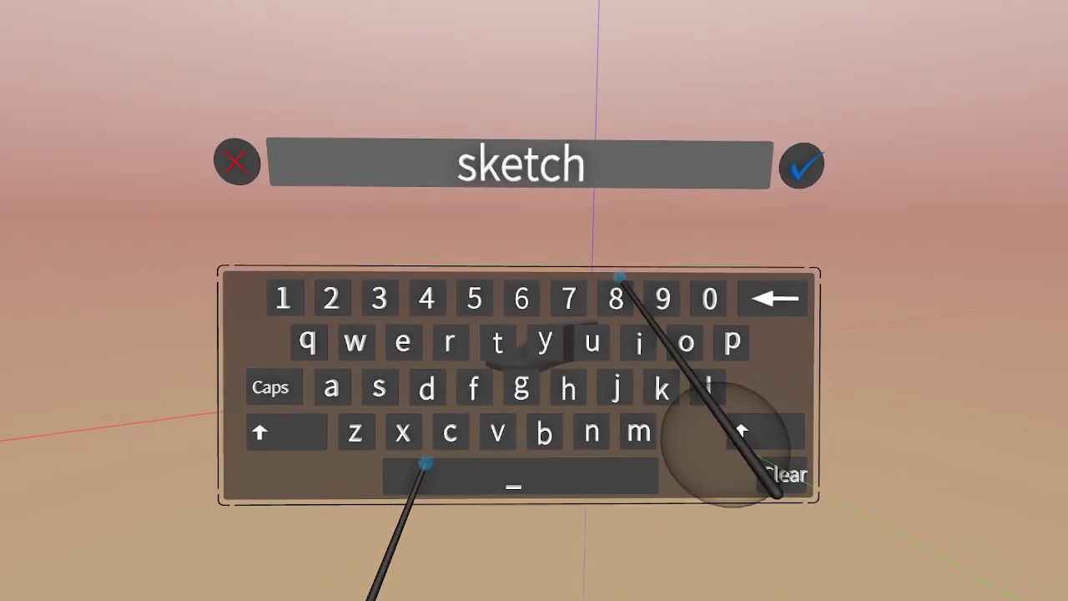
click(814, 145)
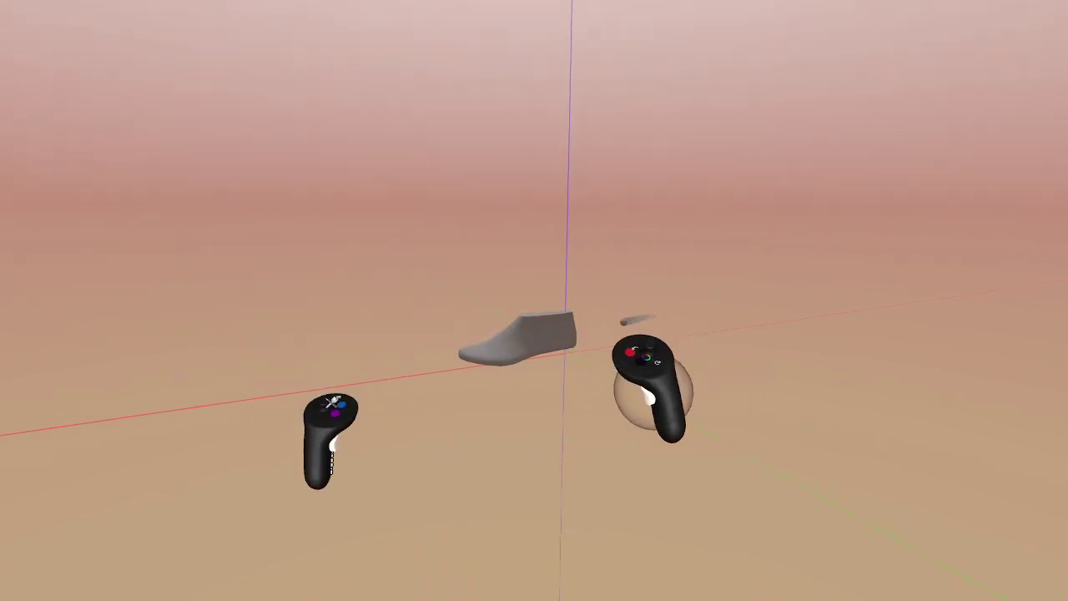
Select the freehand stroke tool and open the stage settings
click(646, 358)
click(576, 367)
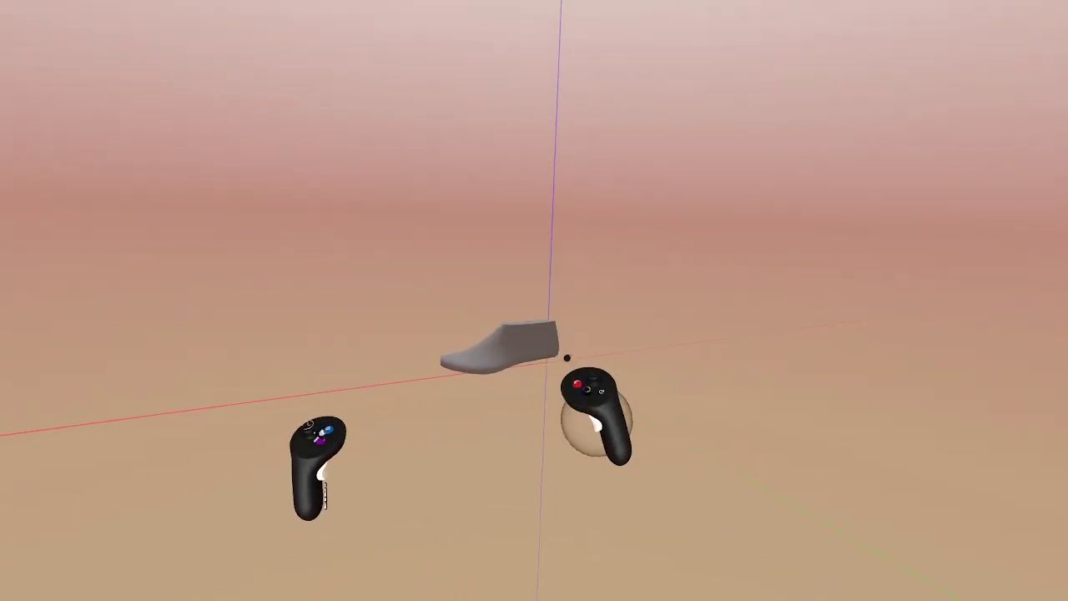
click(326, 409)
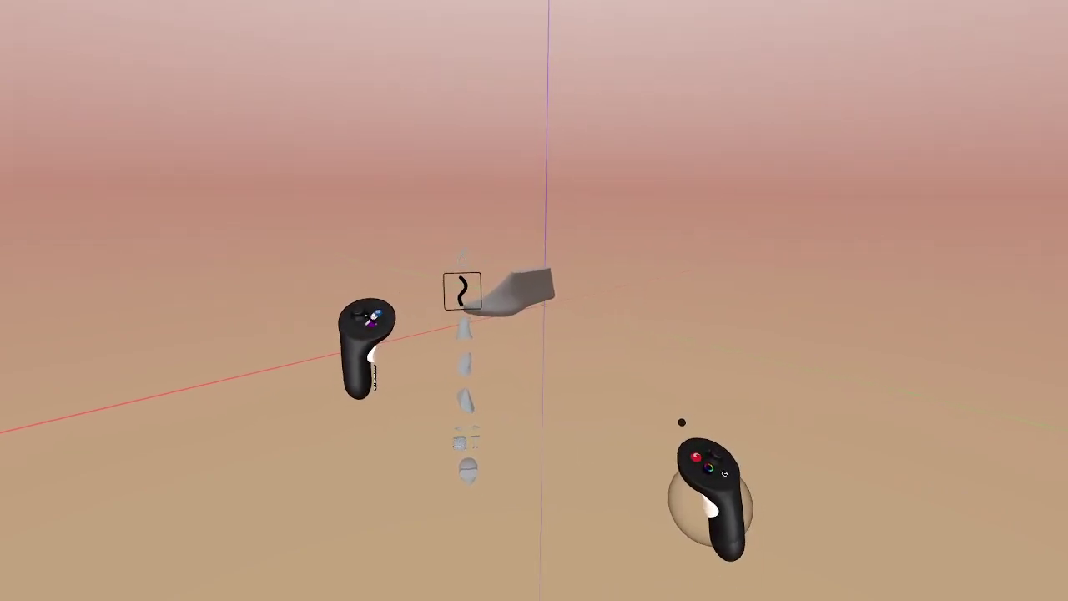
click(367, 317)
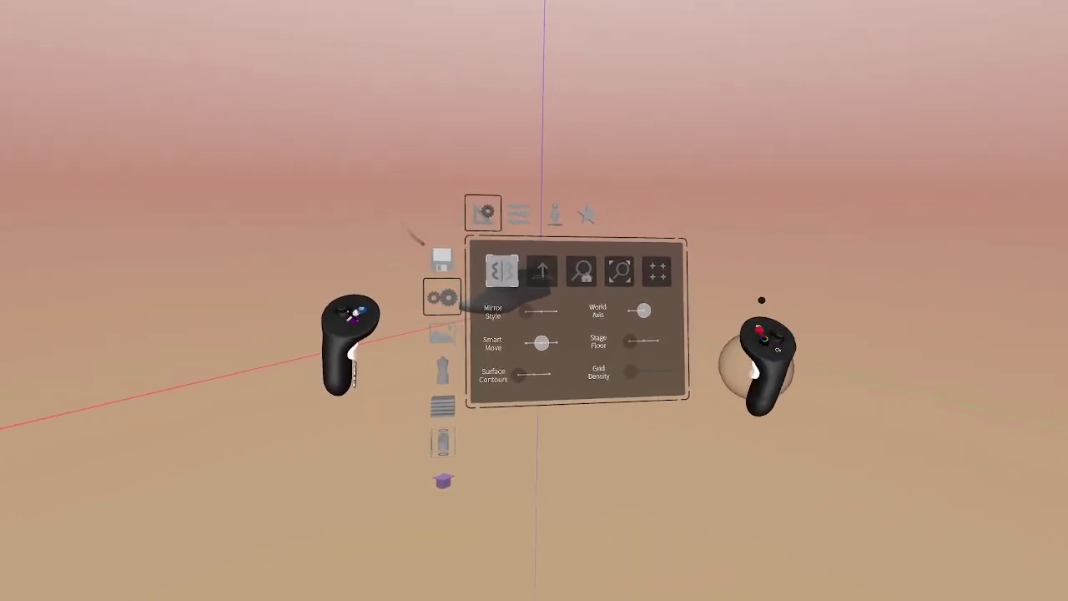
Turn on the upward-arrow stage option and undo the thick mirrored test strokes
mouse_move(722, 406)
middle_down()
mouse_move(689, 338)
mouse_move(714, 294)
mouse_move(679, 219)
middle_up()
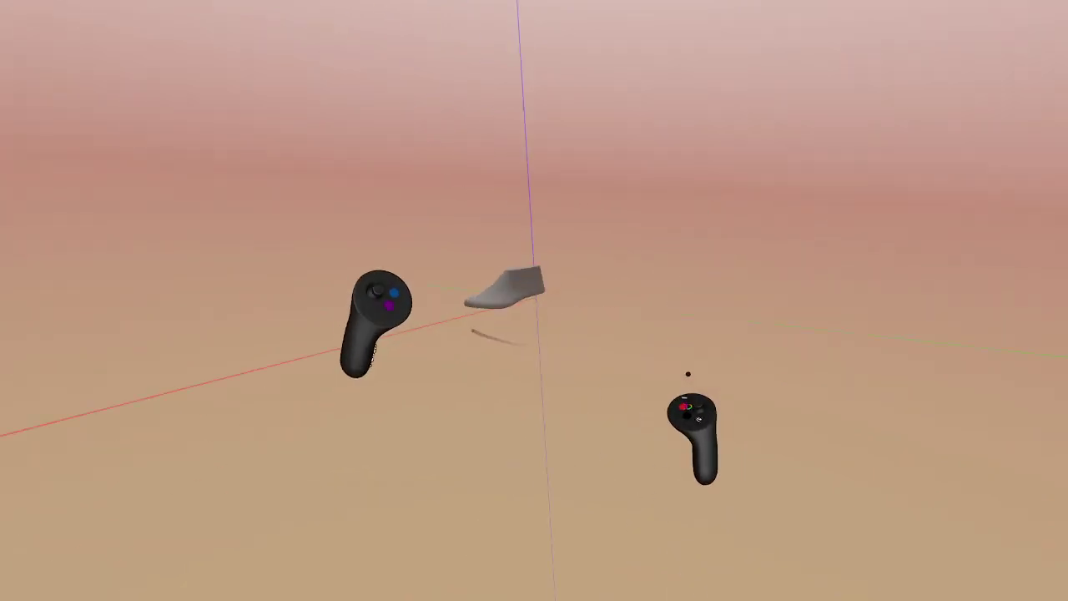
key(Menu)
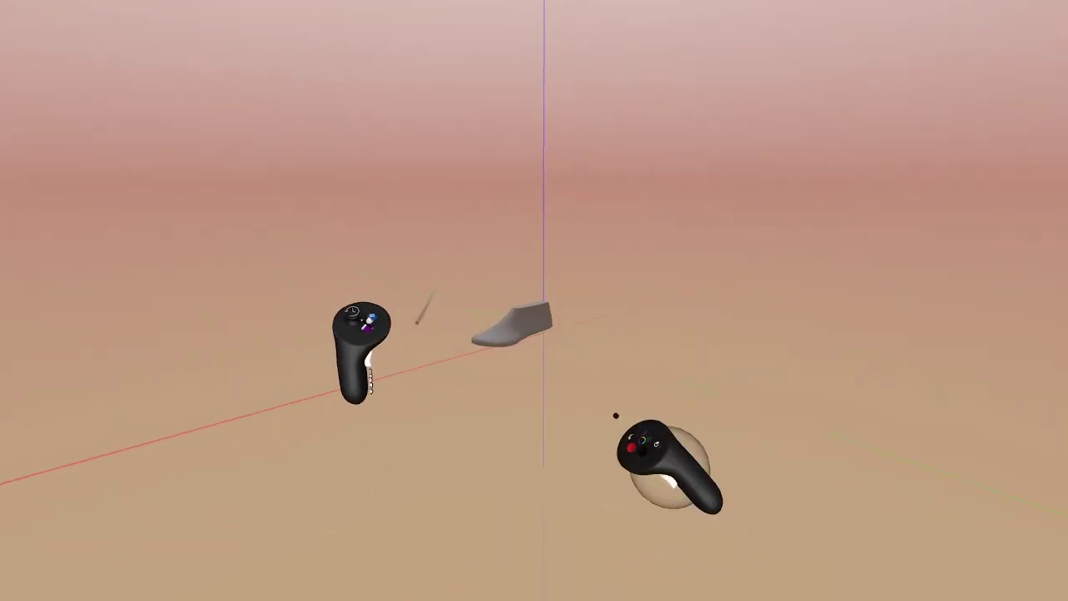
key(Menu)
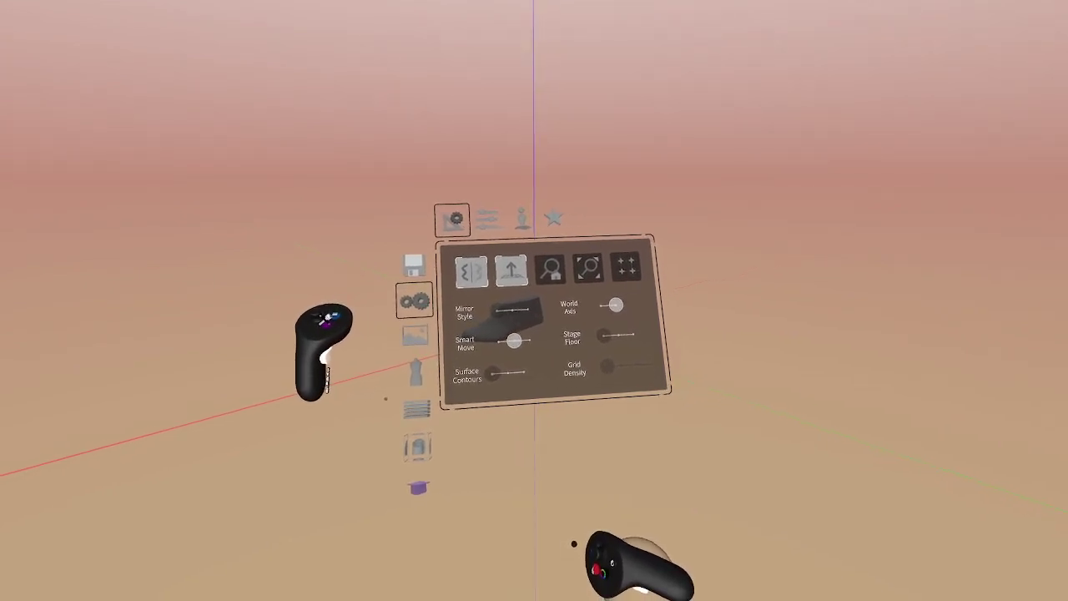
key(Menu)
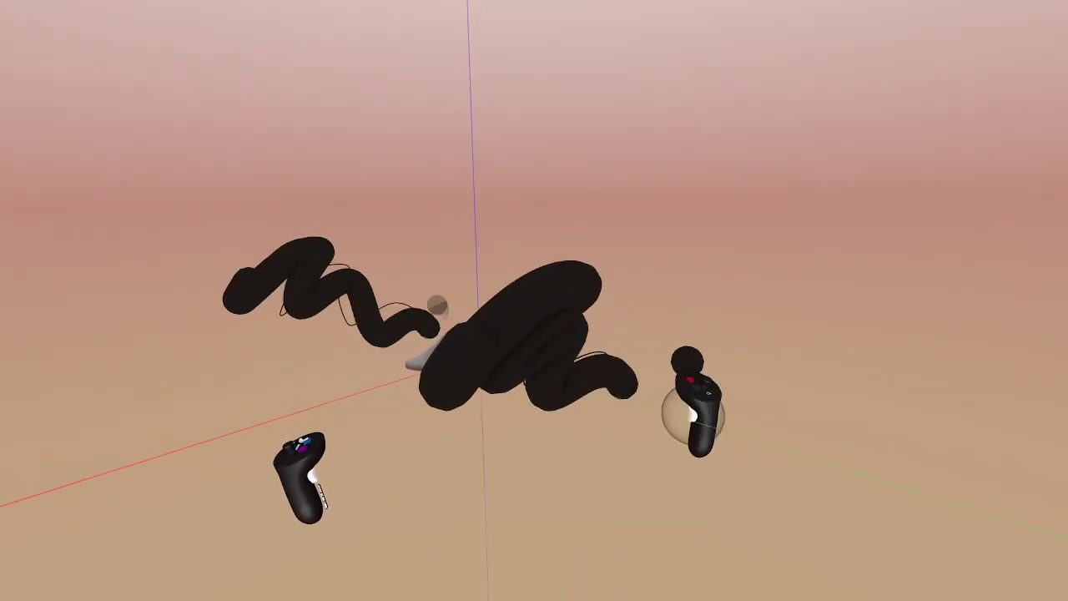
key(ctrl+z)
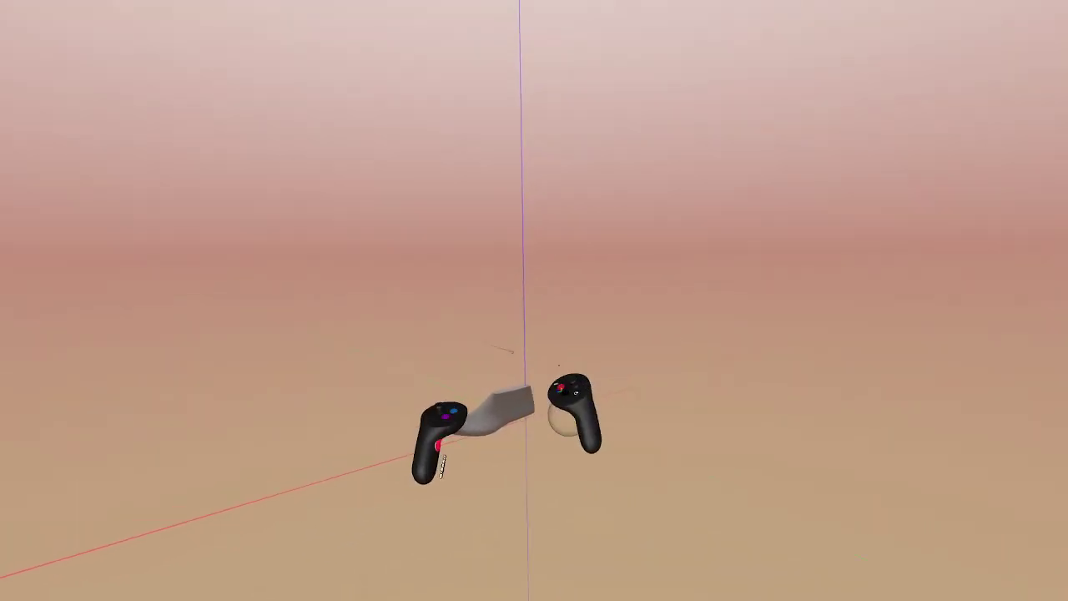
Sketch the sneaker's outline and side details with thin mirrored strokes, and shape them around the last
drag(572, 391, 739, 329)
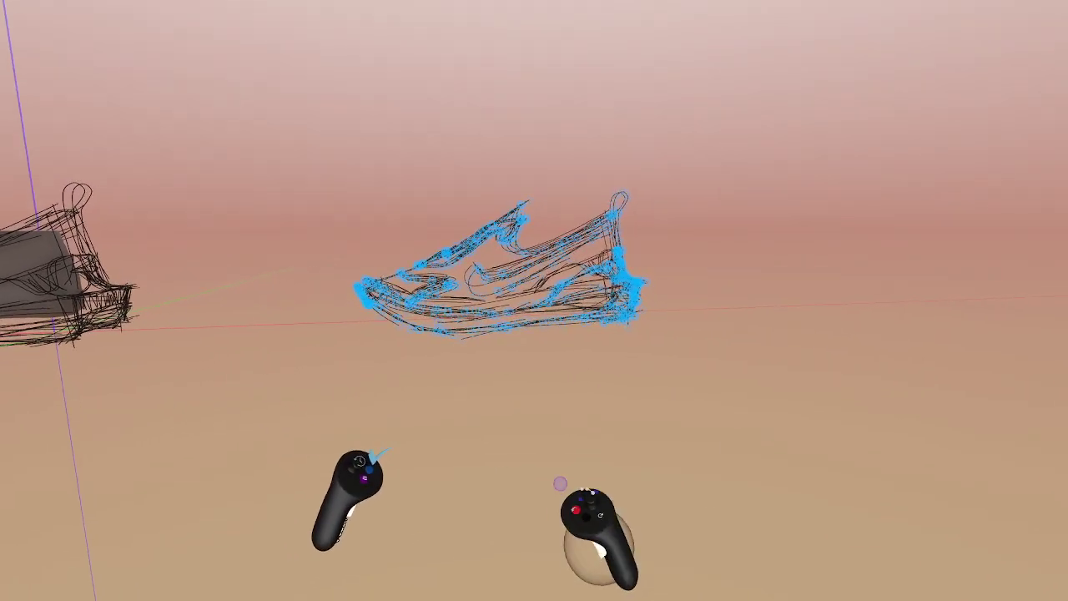
drag(656, 287, 642, 299)
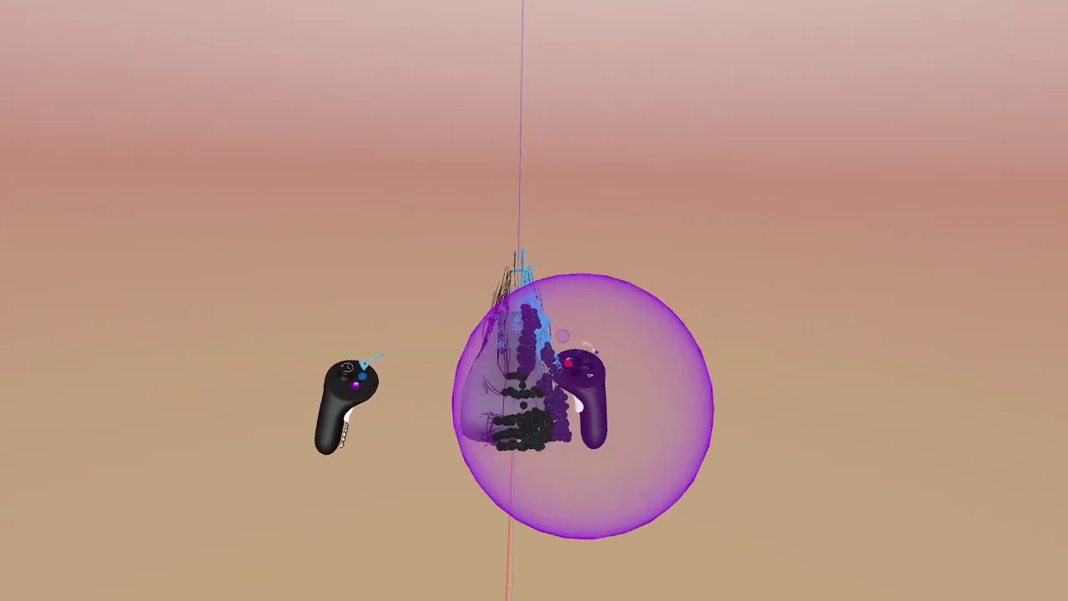
drag(581, 407, 777, 360)
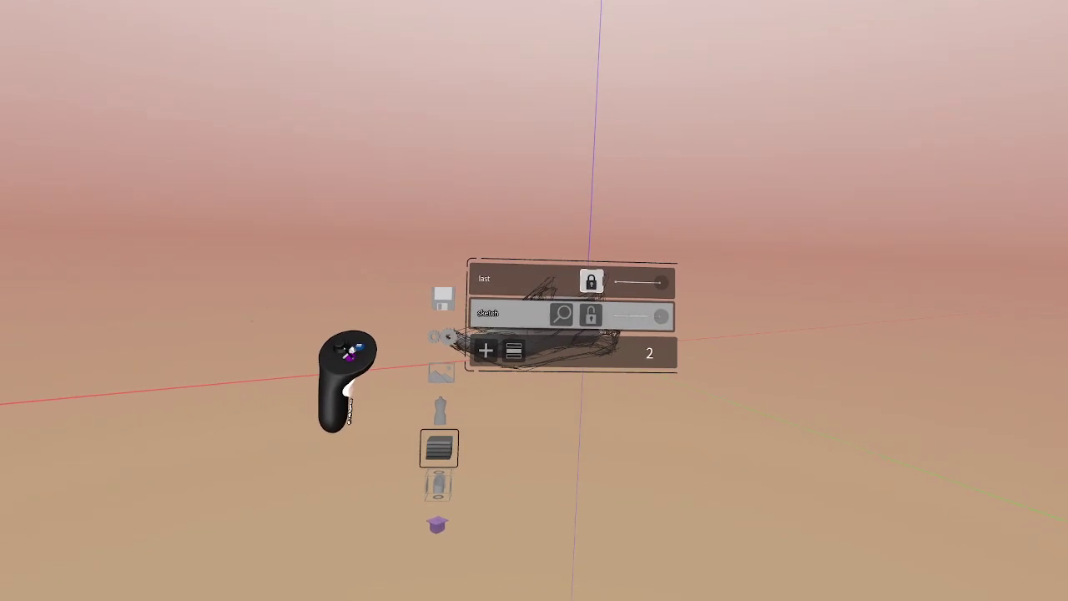
Add a new layer named "filler"
click(490, 326)
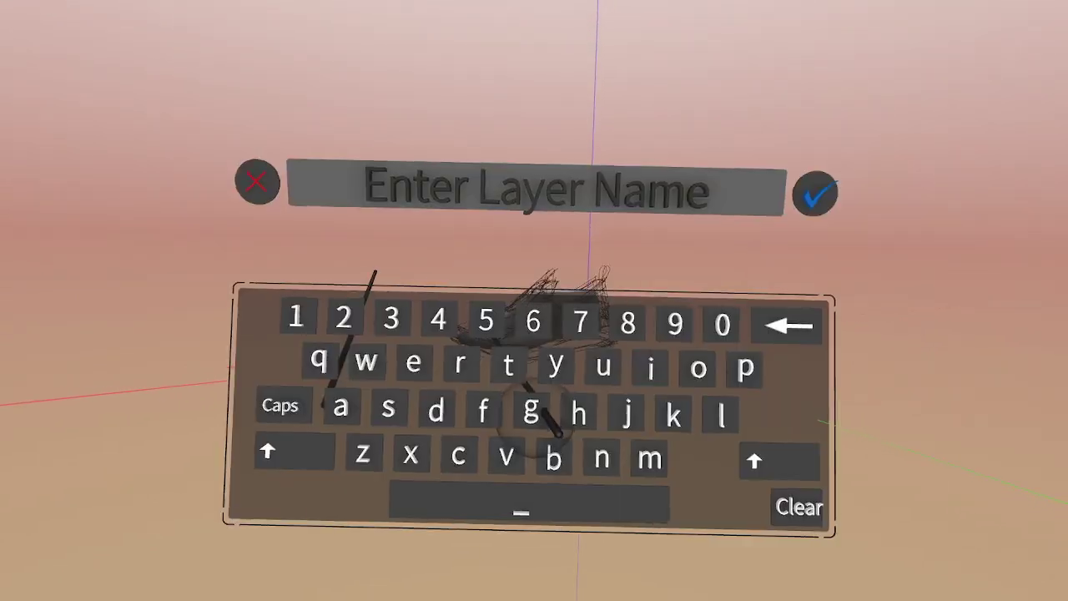
click(725, 435)
text(filler)
click(785, 210)
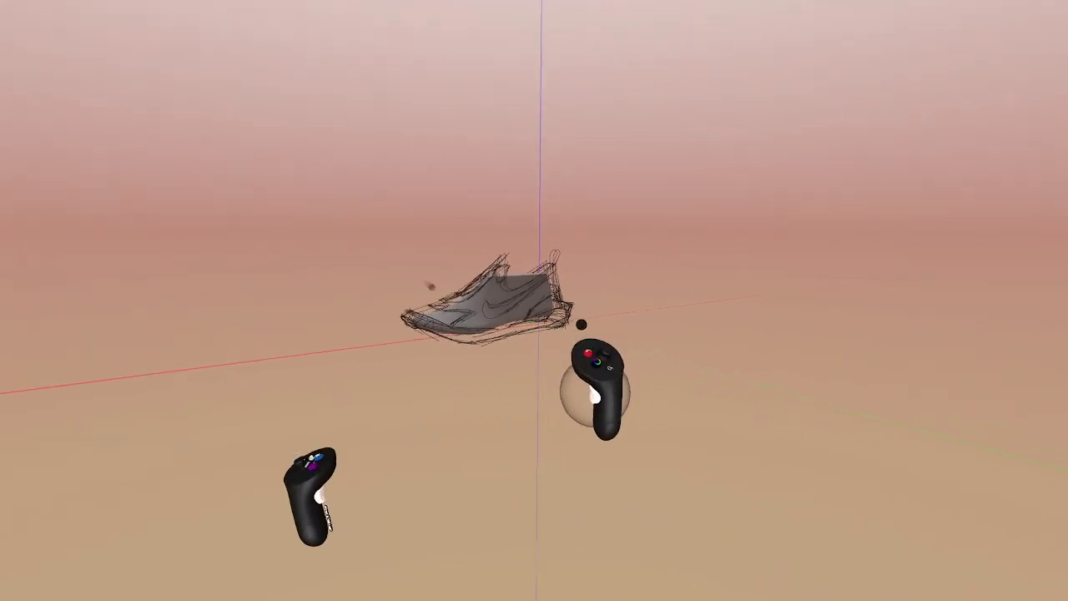
Fill the sneaker's body with white surfaces between the sketch lines on the filler layer
drag(559, 293, 544, 339)
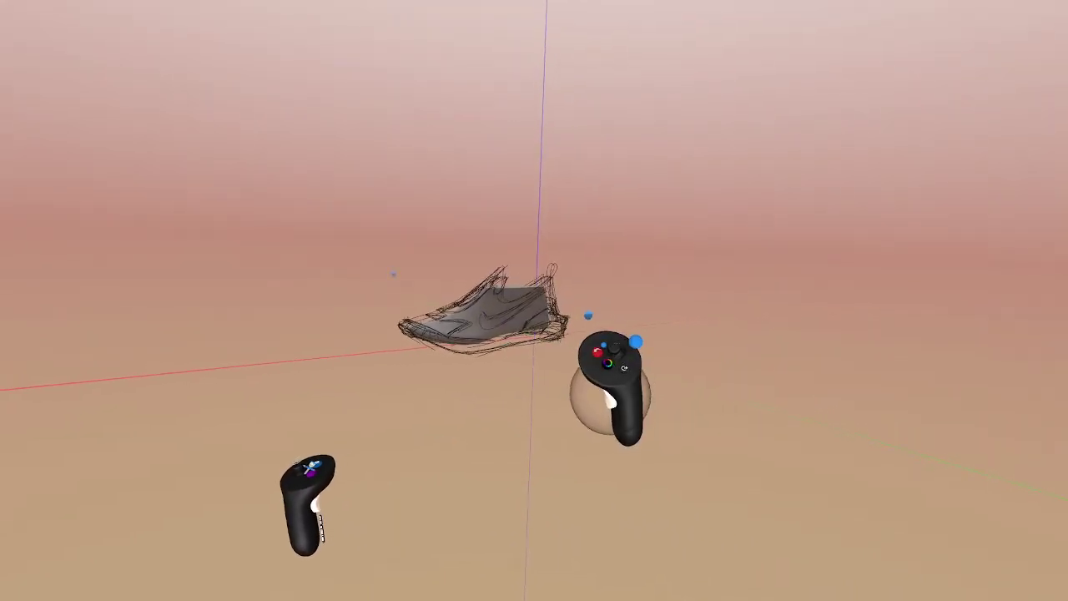
drag(655, 272, 654, 307)
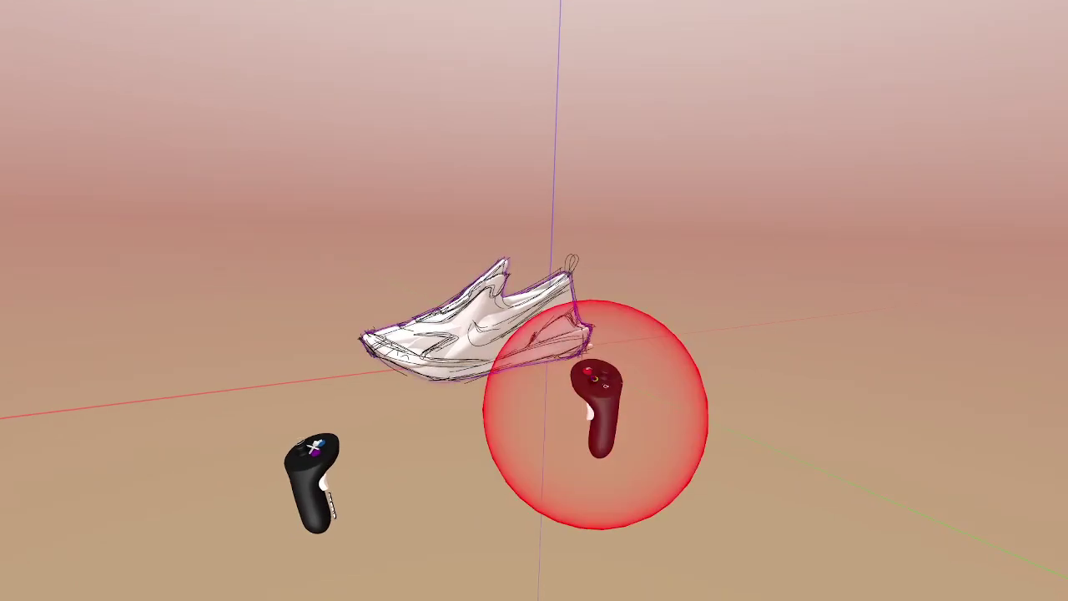
drag(540, 296, 530, 245)
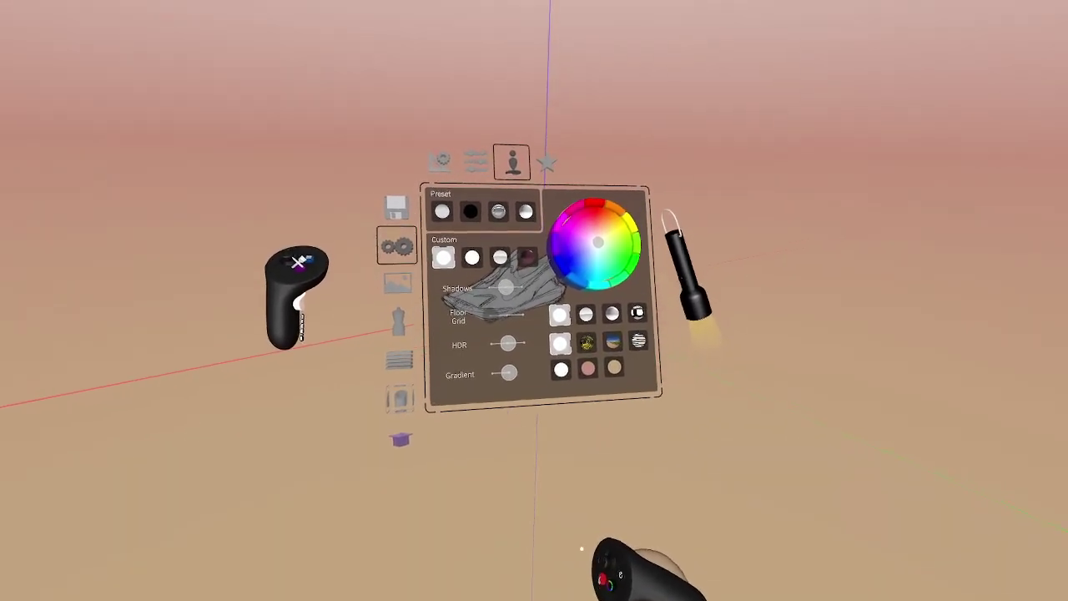
Turn off the environment's Gradient and set the background colour to white
drag(511, 363, 436, 376)
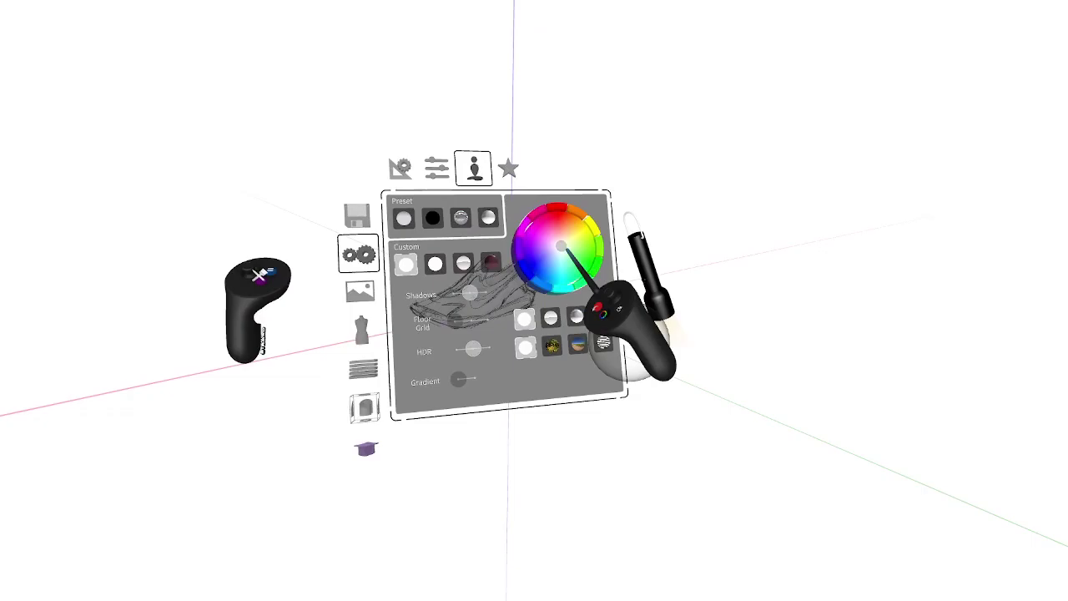
mouse_move(576, 267)
mouse_down()
mouse_move(538, 283)
mouse_move(551, 288)
mouse_move(543, 275)
mouse_move(562, 254)
mouse_up()
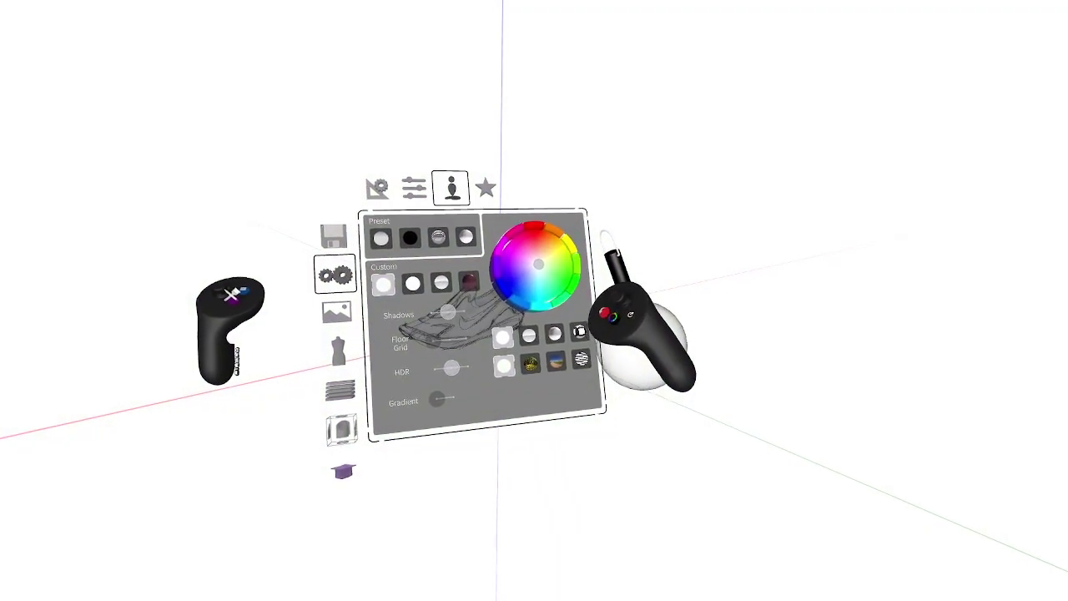
Try the Studio and Light Panels environments and return to the plain white one
click(531, 325)
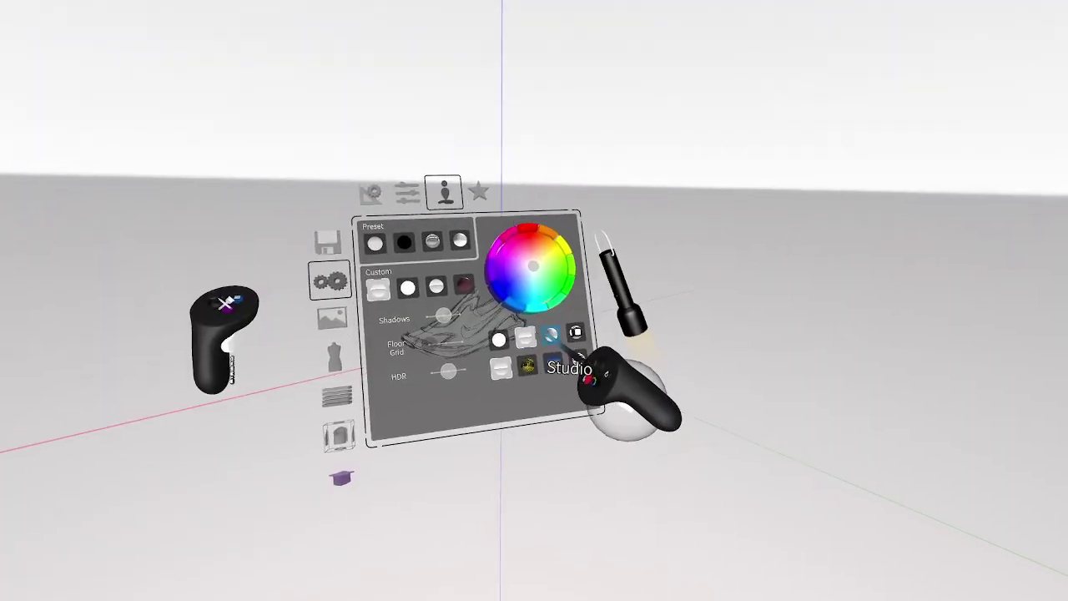
click(552, 337)
click(574, 335)
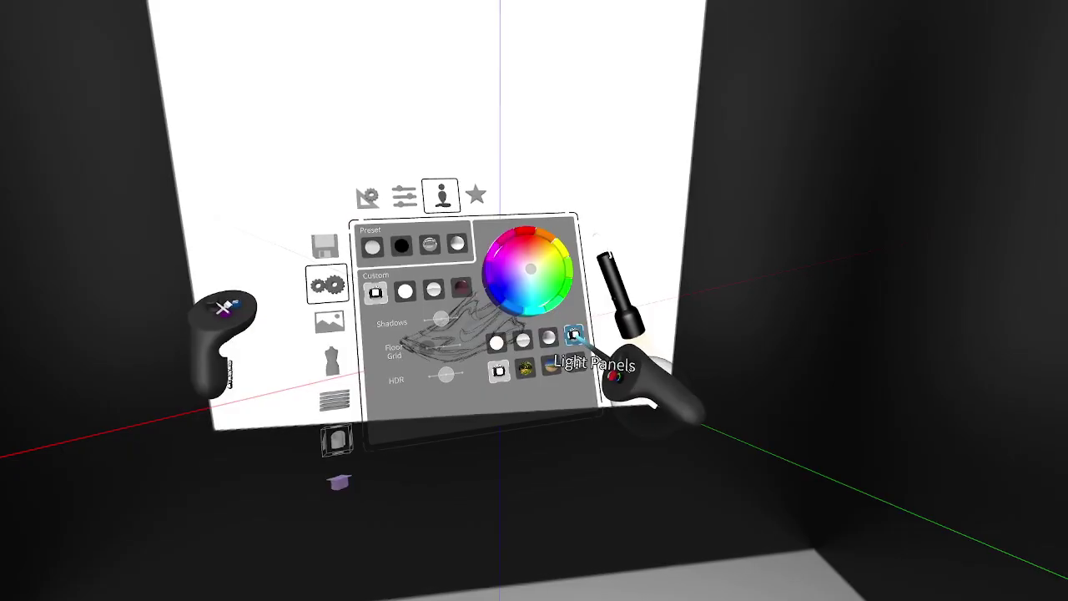
click(500, 338)
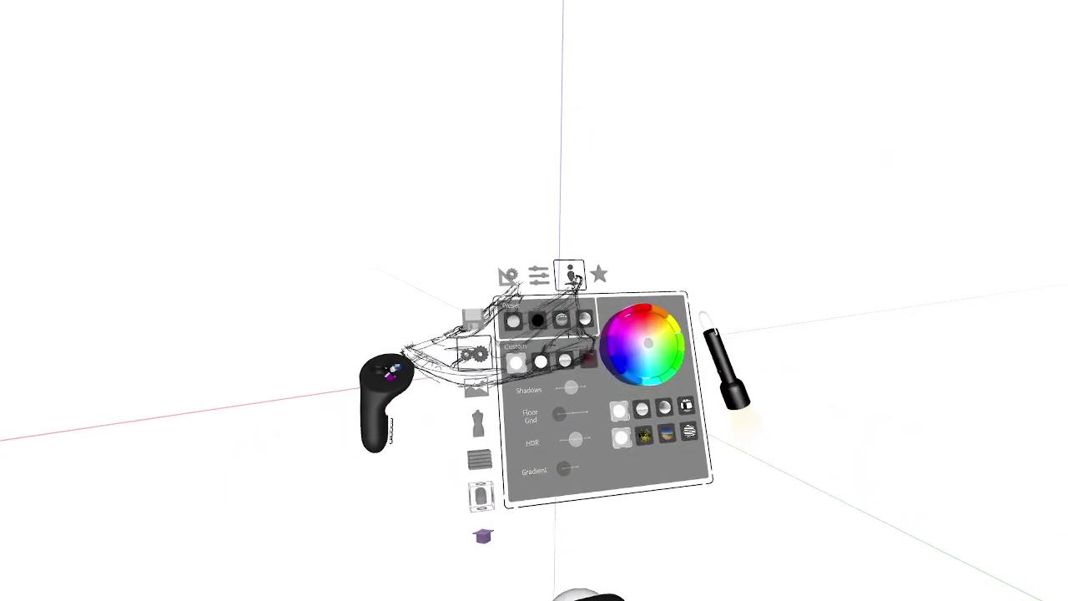
Change the Save on Local setting and upload the sneaker sketch
click(496, 318)
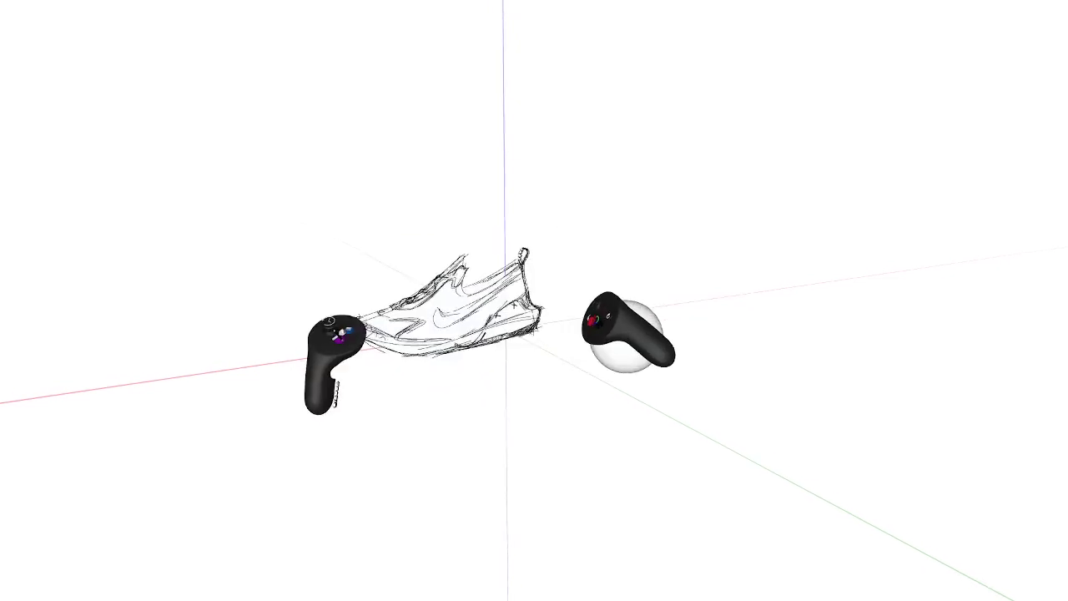
click(511, 307)
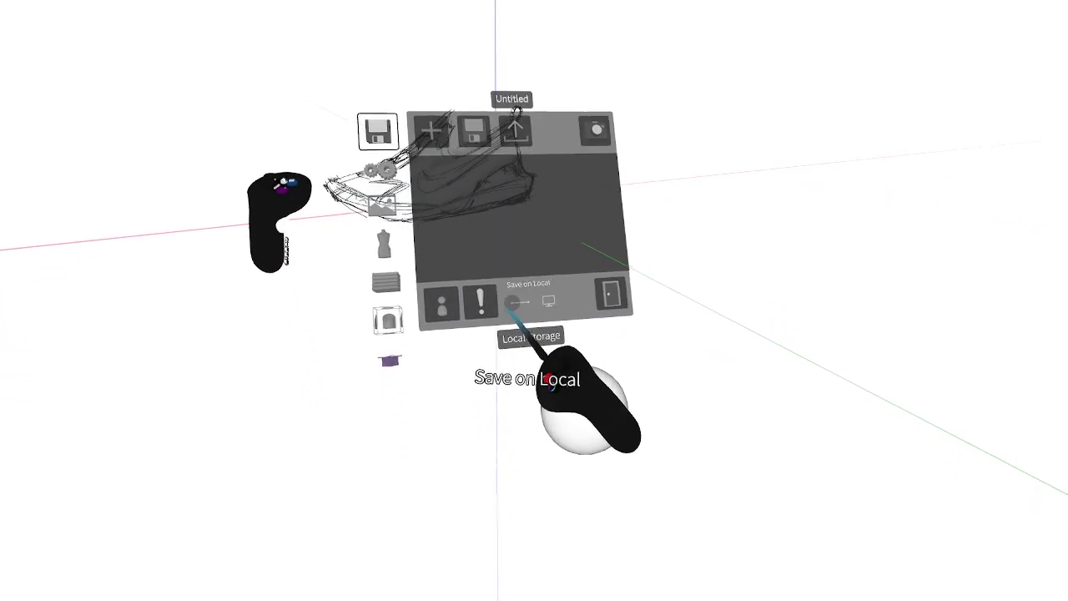
click(513, 302)
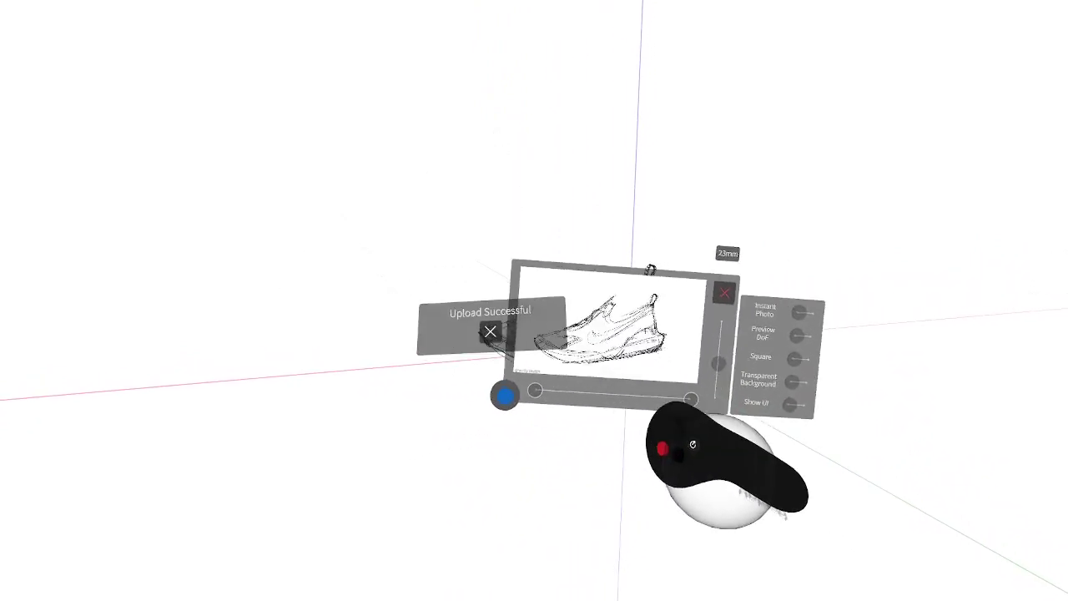
Enable Instant Photo and Transparent Background on the virtual camera, and set its focal length to 90 mm for photographing the sneaker
click(583, 274)
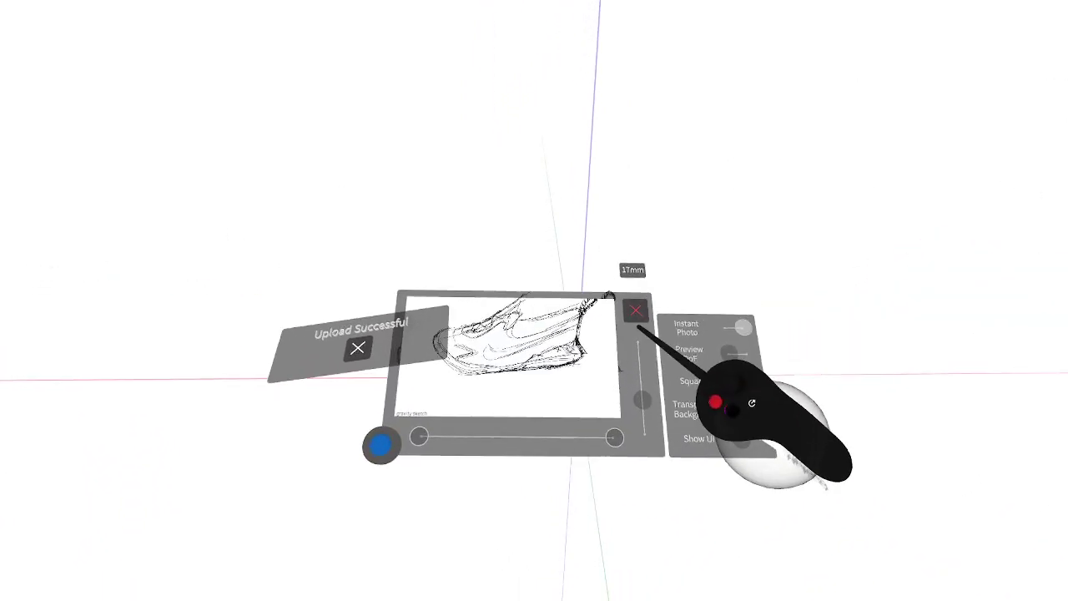
mouse_move(640, 373)
mouse_down()
mouse_move(639, 307)
mouse_move(645, 347)
mouse_move(977, 393)
mouse_move(901, 367)
mouse_up()
click(570, 299)
click(576, 302)
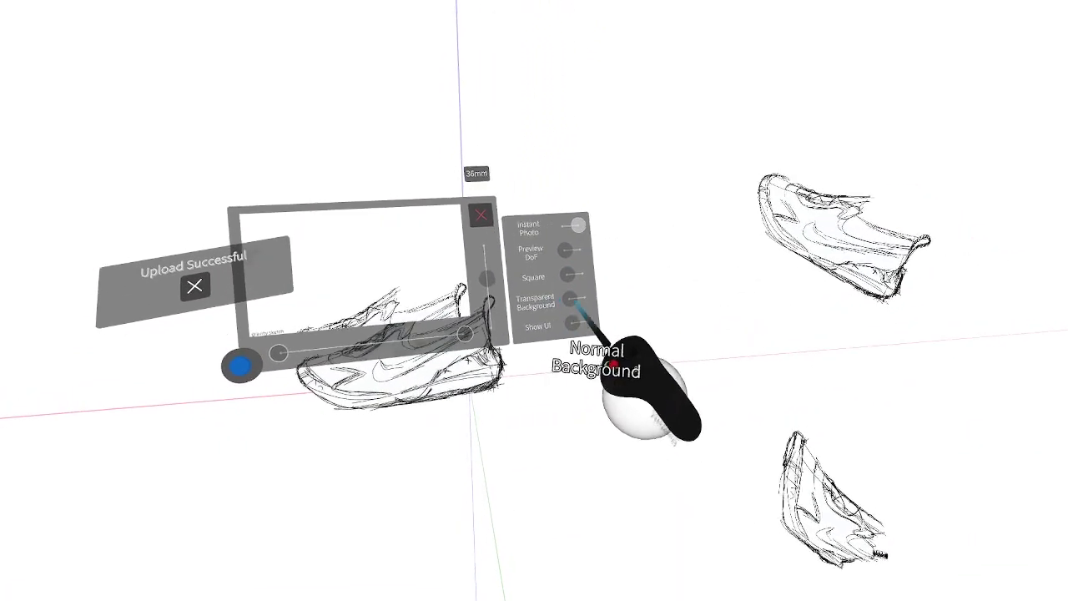
click(584, 309)
drag(645, 307, 646, 275)
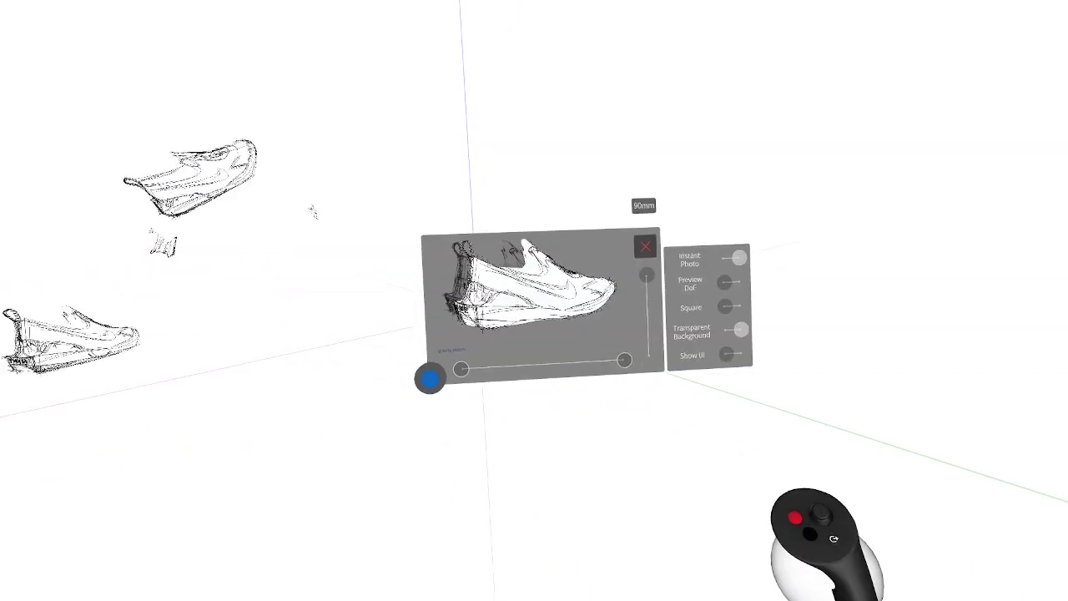
click(362, 341)
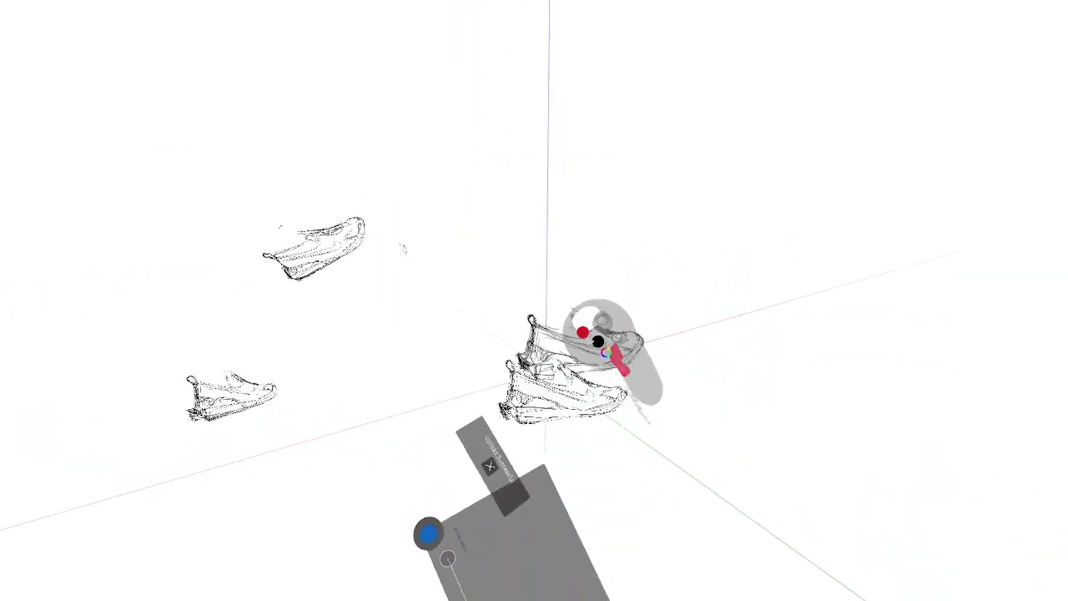
click(616, 347)
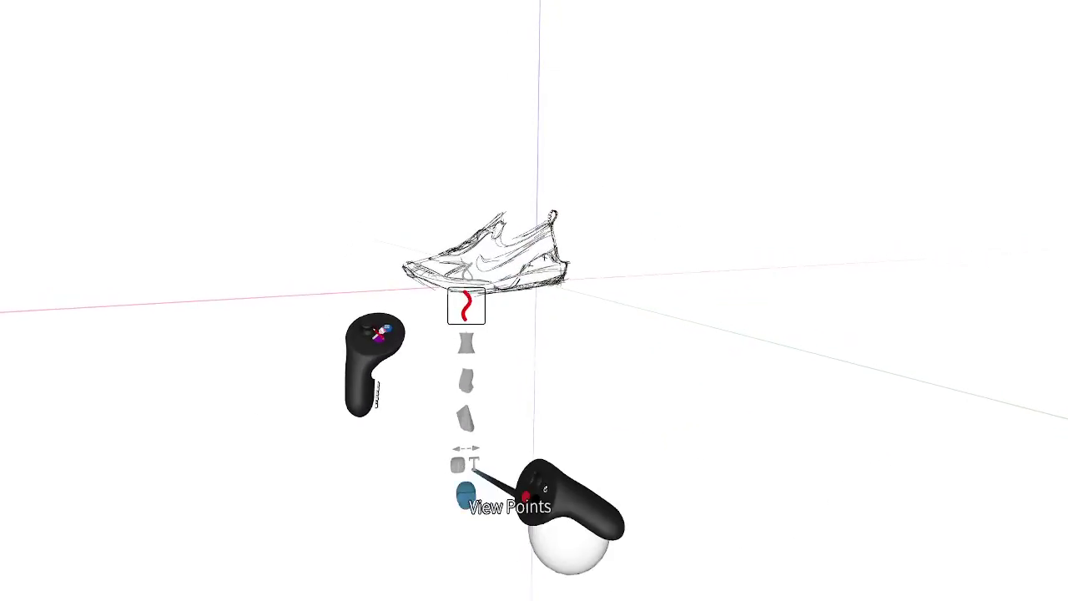
Pick the stroke tool and trace the line above the midsole on the sneaker's side with clean strokes over the rough sketch
click(467, 307)
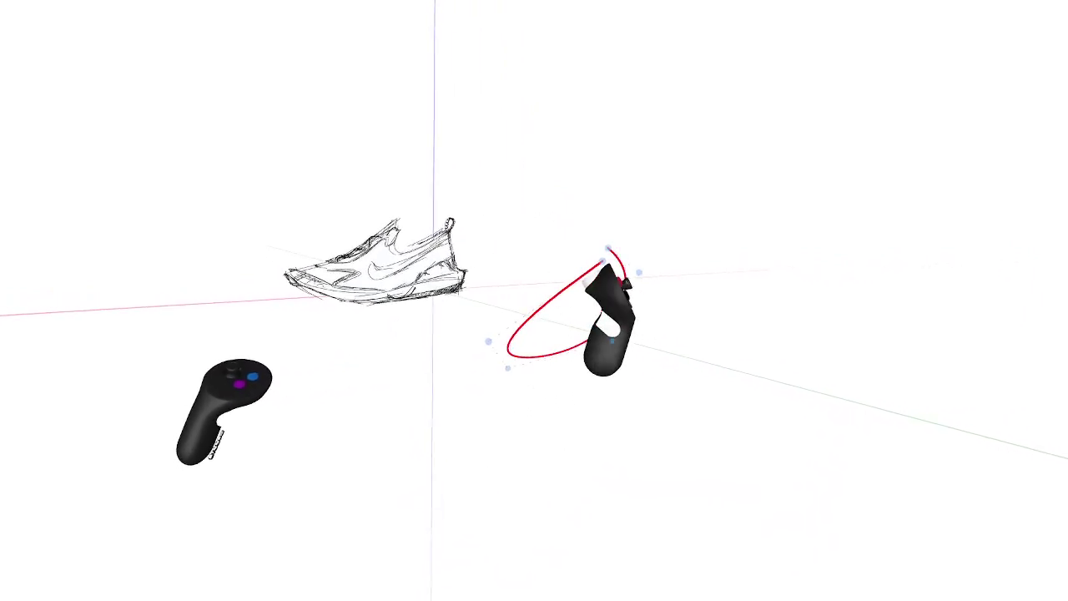
drag(451, 291, 541, 354)
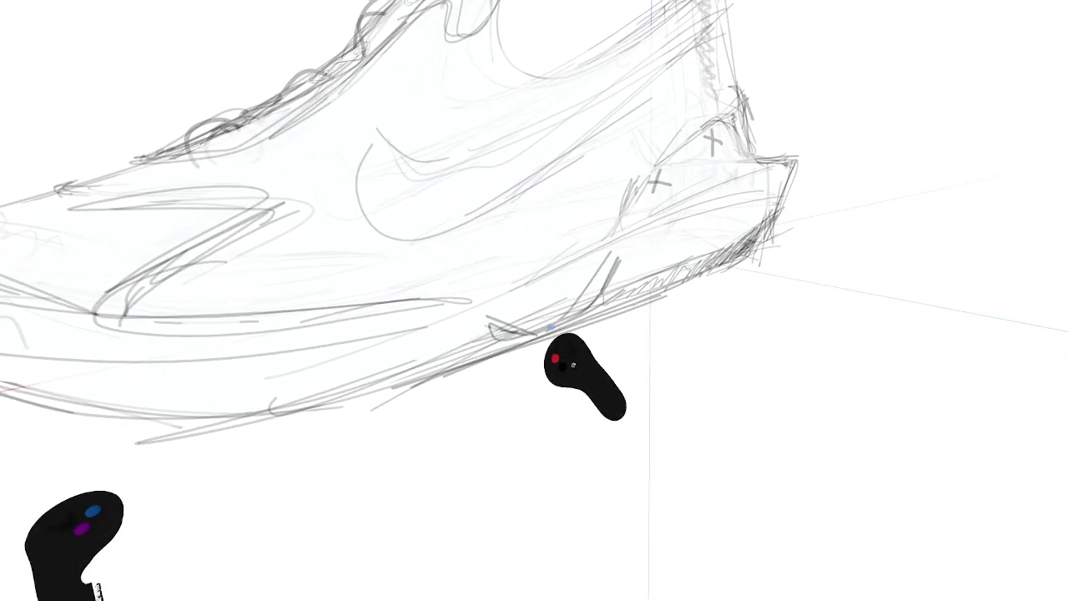
drag(541, 320, 482, 306)
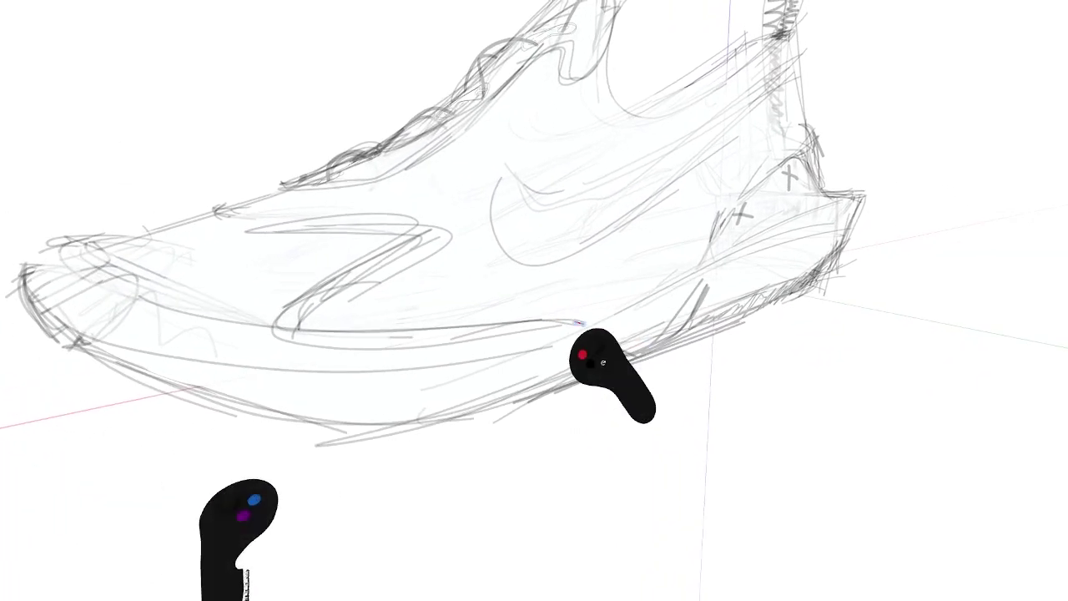
mouse_move(576, 325)
mouse_down()
mouse_move(517, 371)
mouse_move(491, 365)
mouse_move(500, 329)
mouse_up()
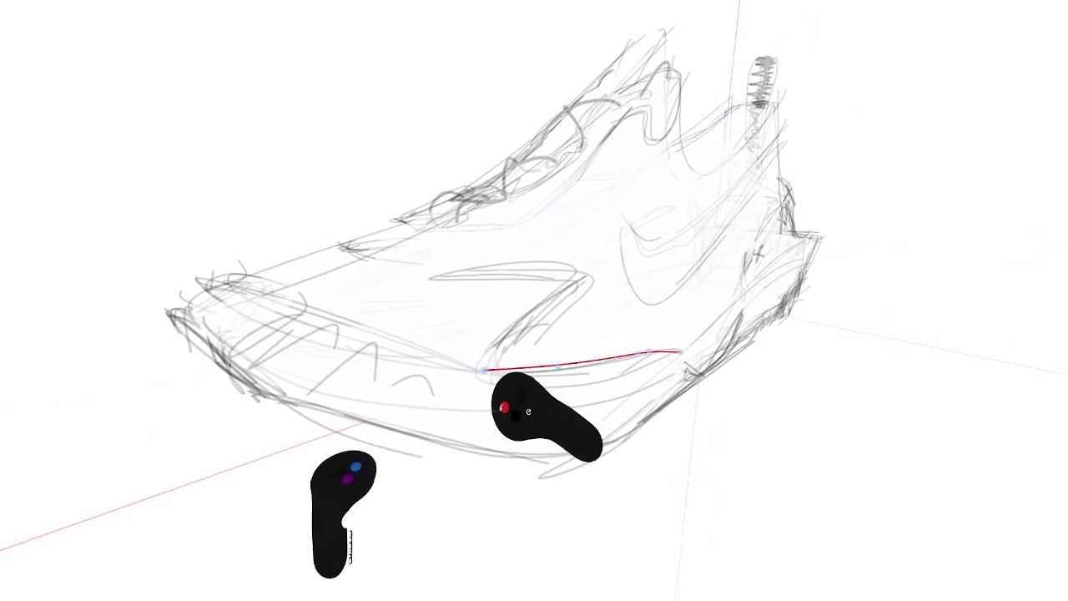
click(566, 286)
click(530, 279)
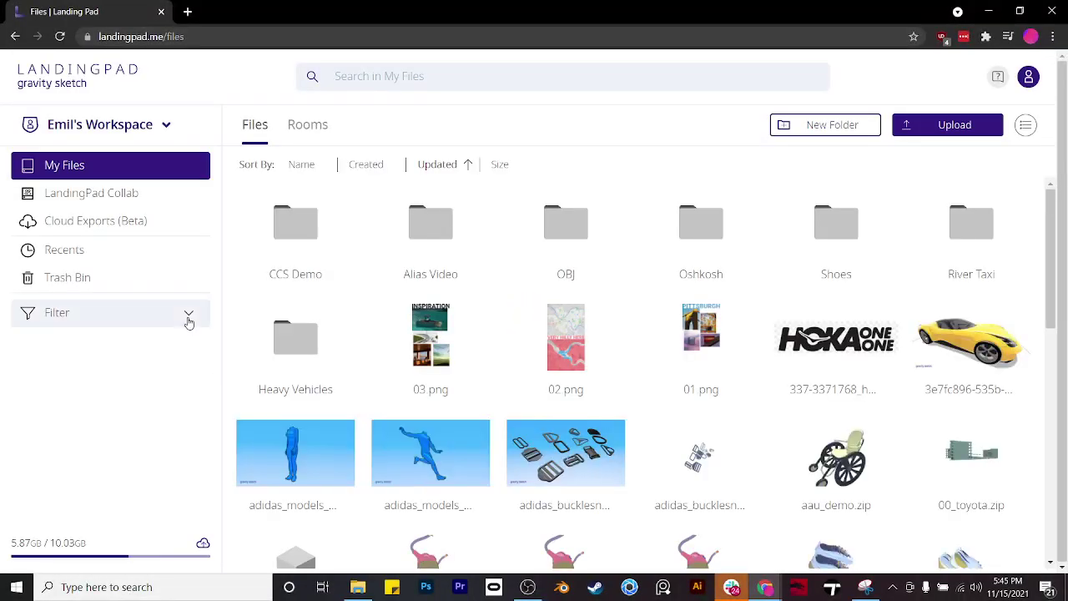
In LandingPad, filter the files to Screenshots and preview two of the sneaker images at full size
click(188, 321)
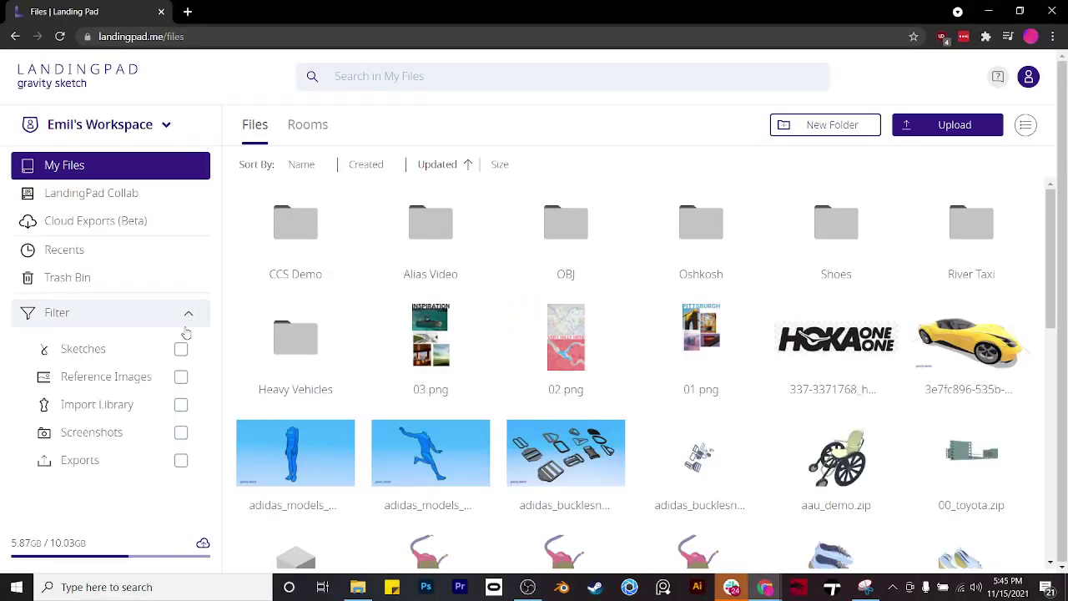
click(181, 432)
double_click(305, 218)
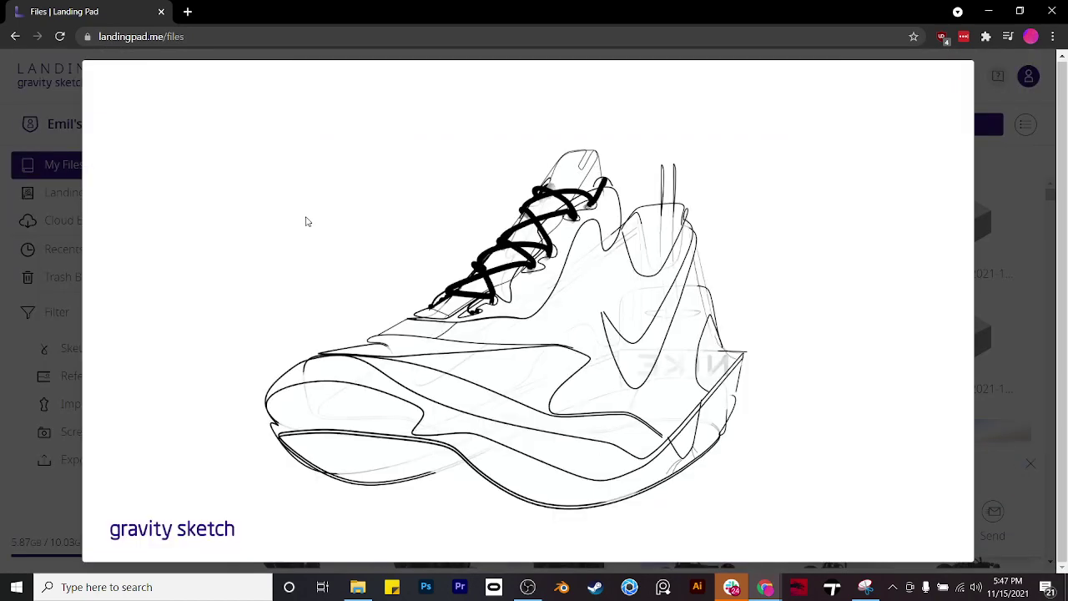
key(Escape)
double_click(573, 250)
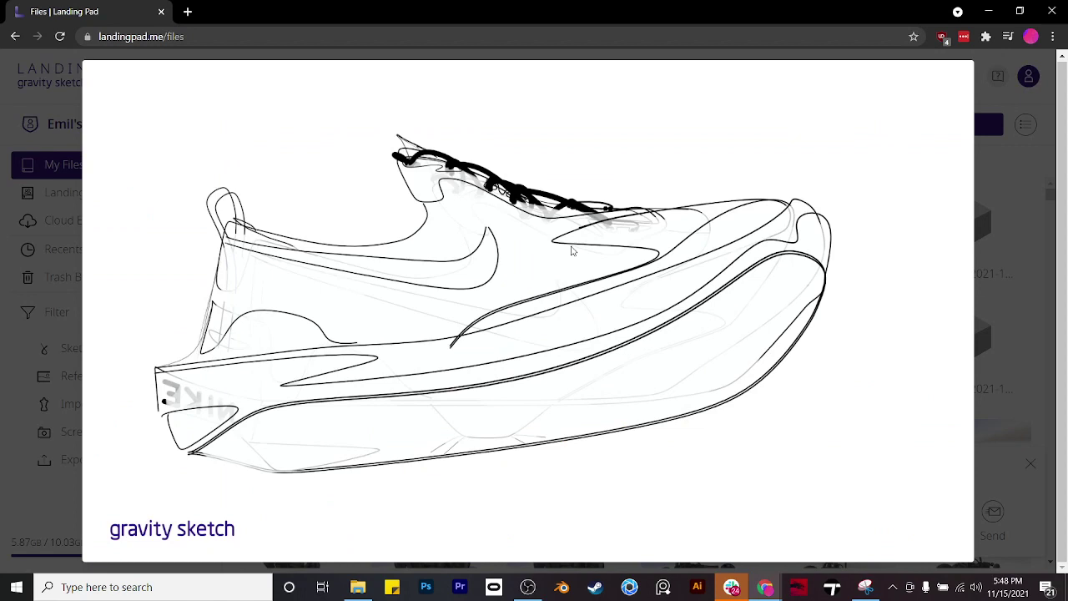
key(Escape)
click(273, 235)
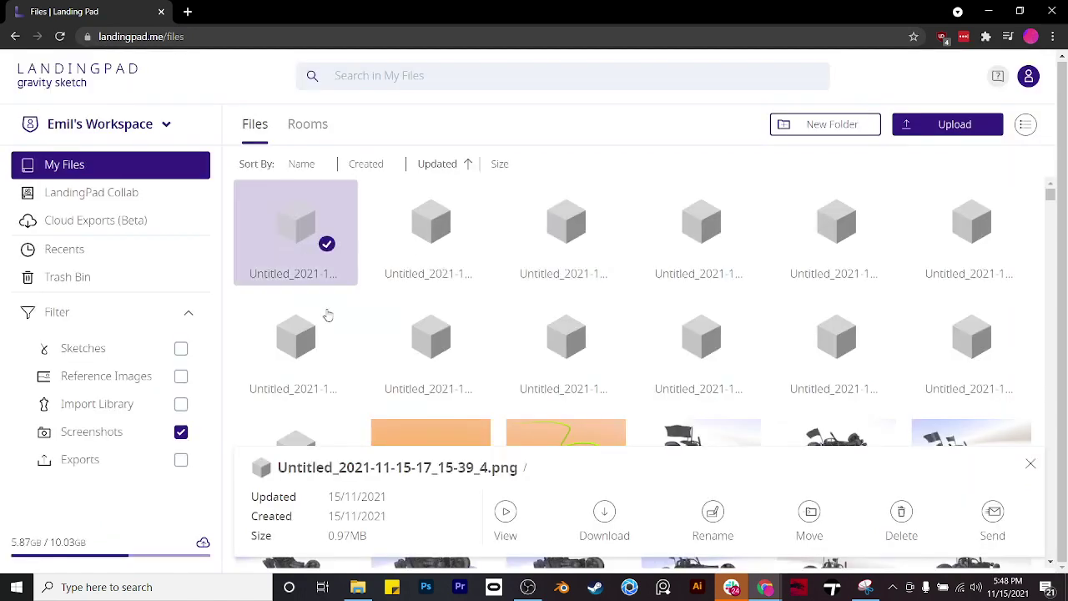
shift+click(309, 433)
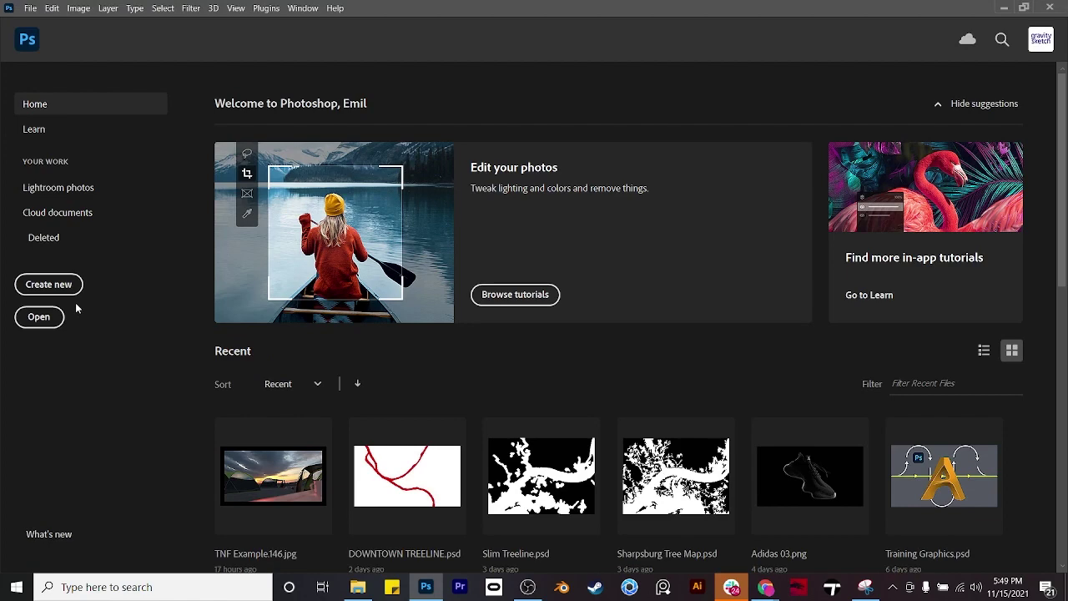
Switch to Photoshop and create a new 1920 x 1080 px document at 150 pixels/inch
click(48, 284)
click(780, 492)
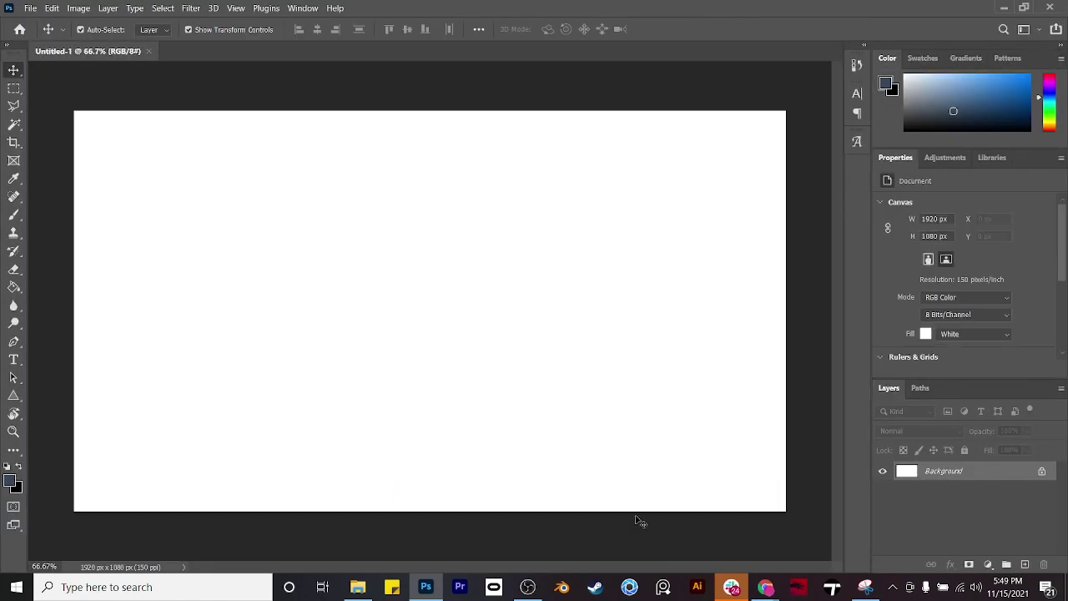
Paste the archive Landing_Pad_Archive (7).zip into the Nike Demo folder in File Explorer and extract it there
click(356, 587)
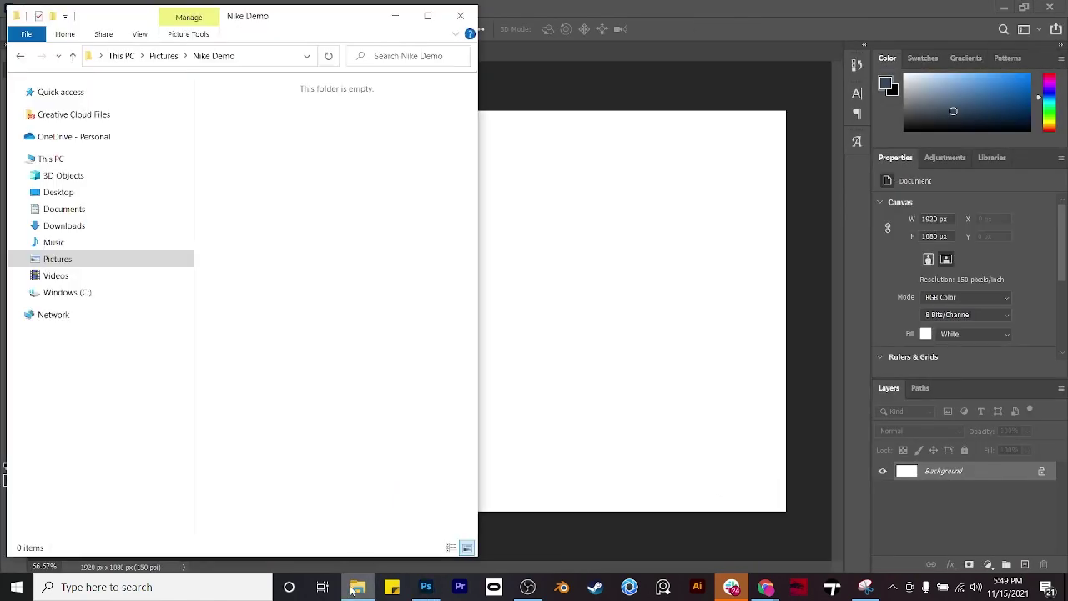
key(ctrl+v)
right_click(257, 127)
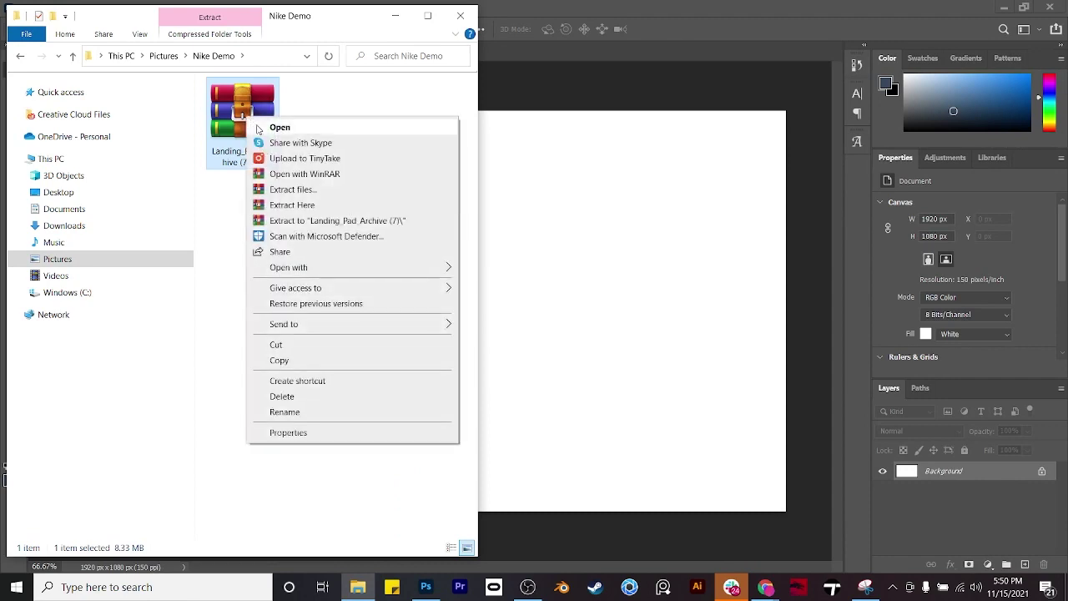
click(291, 209)
click(332, 129)
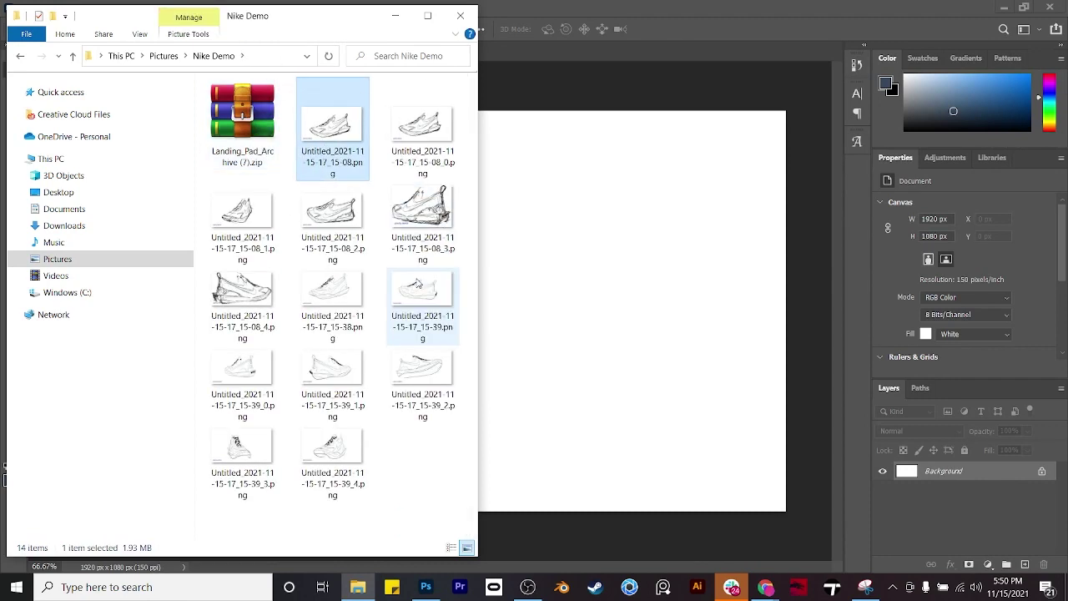
key(shift+End)
drag(549, 260, 547, 255)
key(Return)
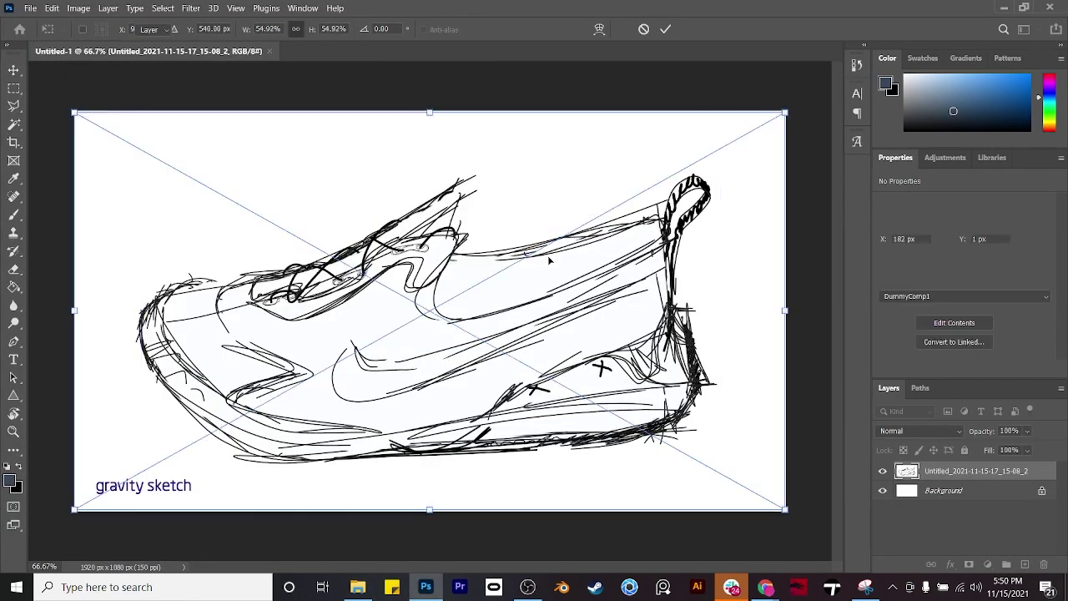